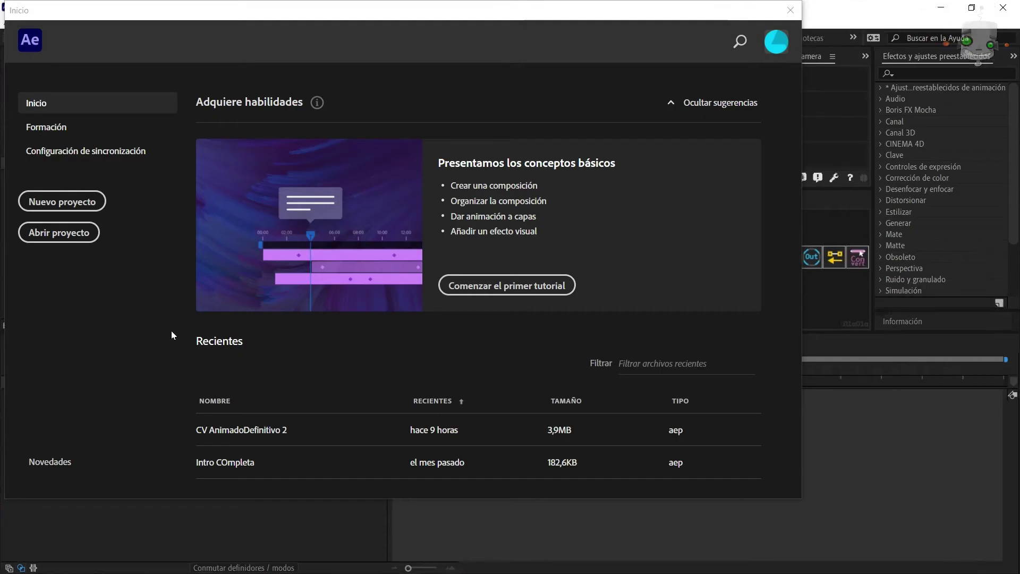
Step: Dismiss the Inicio start screen, leaving the empty untitled project showing
key("Escape")
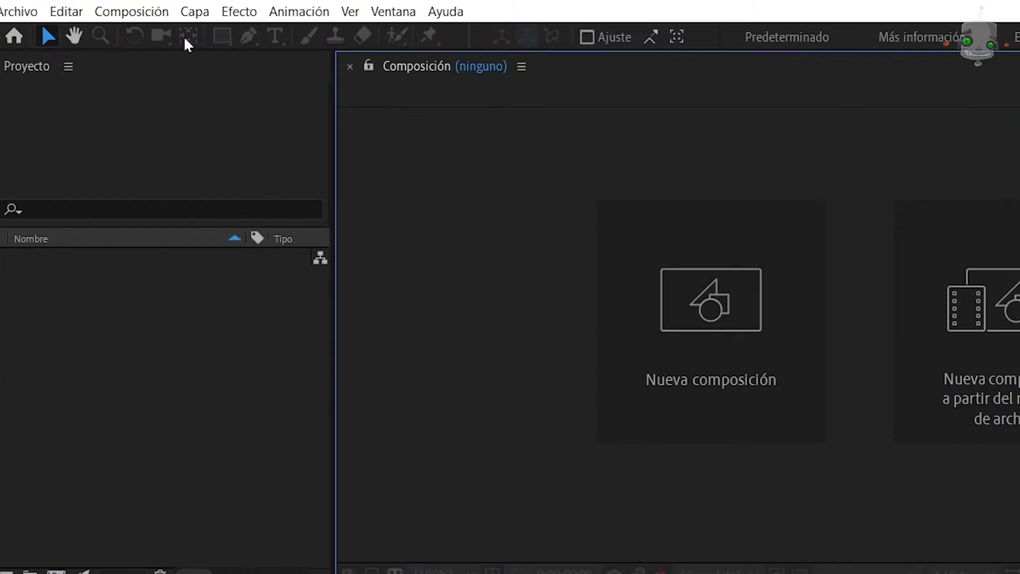
left_click(47, 307)
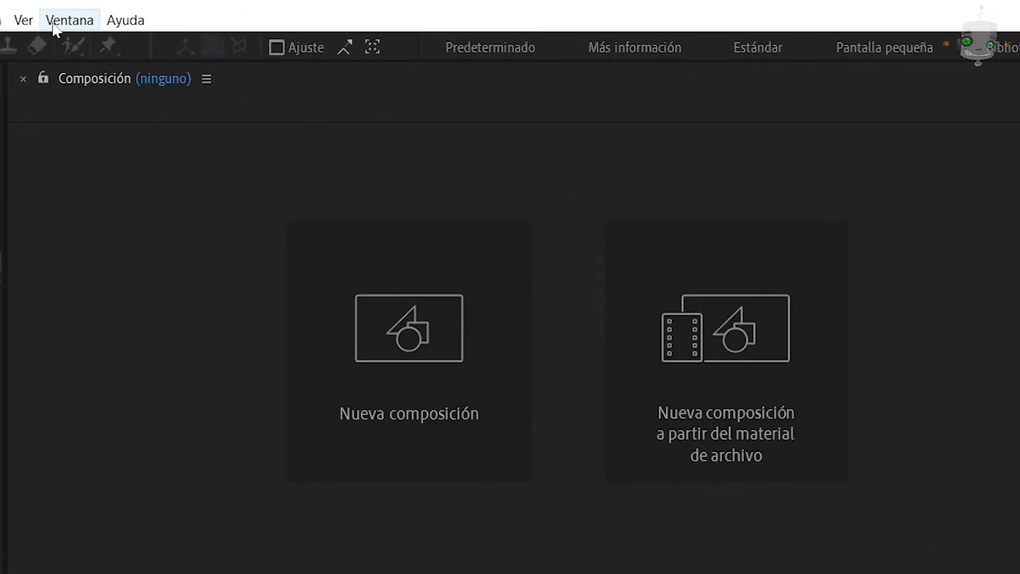
left_click(58, 27)
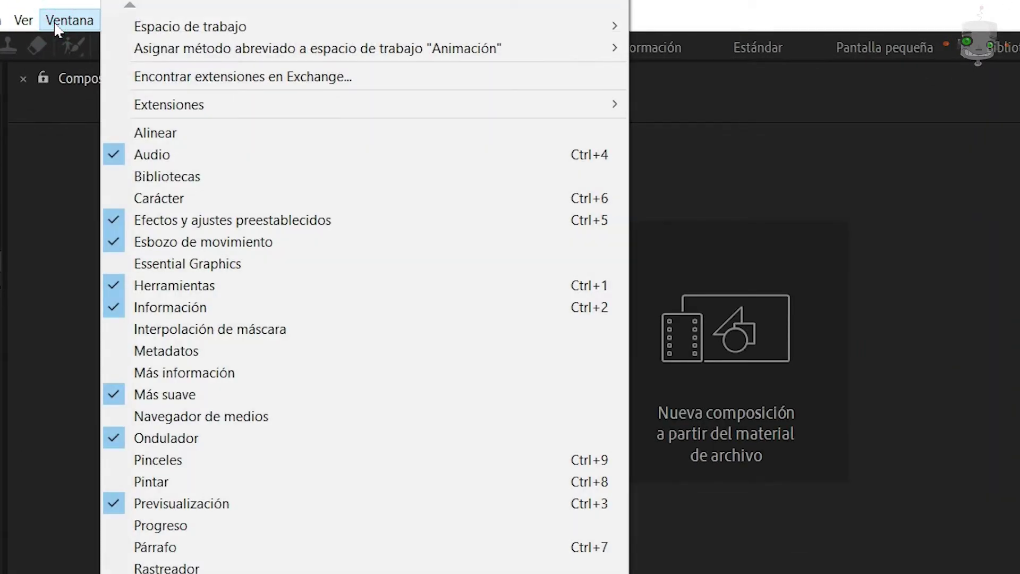
left_click(603, 28)
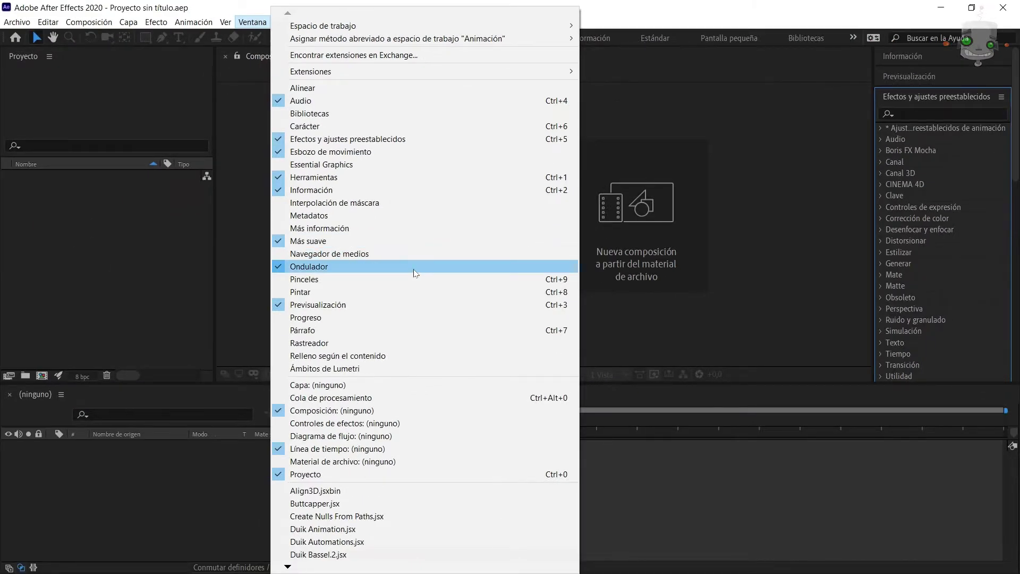
left_click(414, 490)
left_click_drag(84, 87, 93, 101)
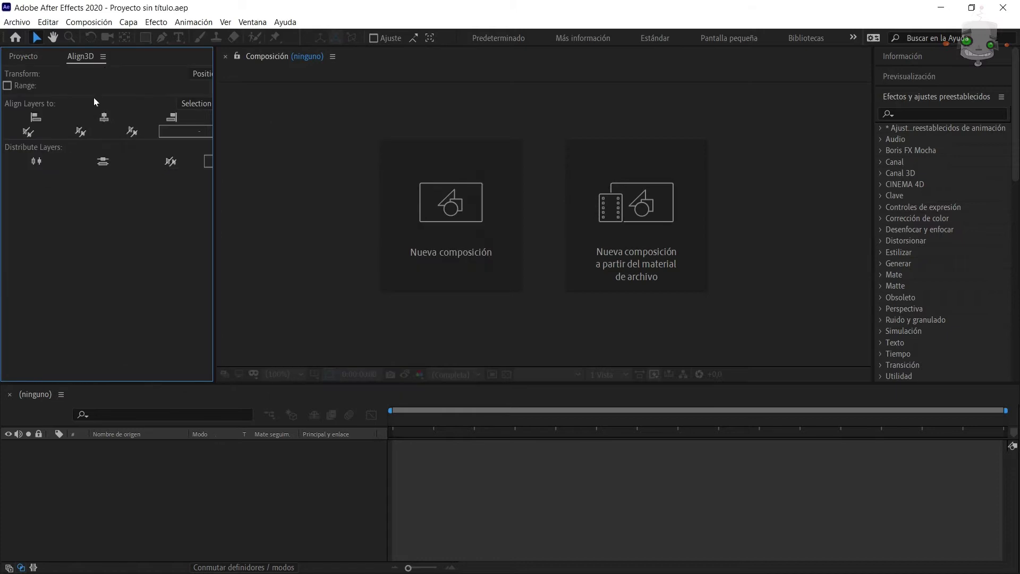
left_click(102, 55)
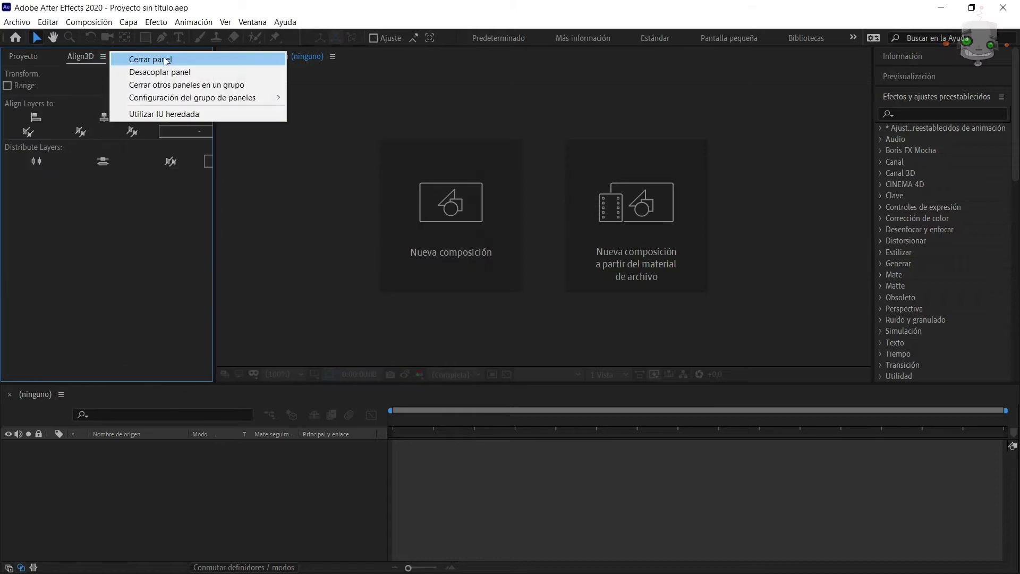
left_click(138, 60)
left_click(252, 22)
left_click(286, 567)
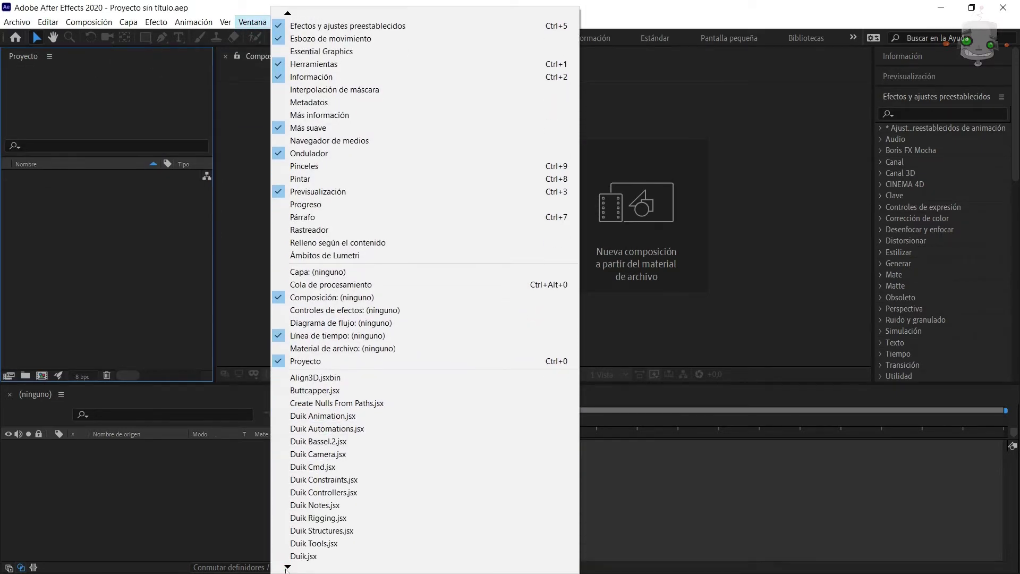
left_click(776, 477)
left_click(237, 189)
Step: Import publico-conejitos.gif, then the Basket cancha HD JPG and PSD images
double_click(129, 202)
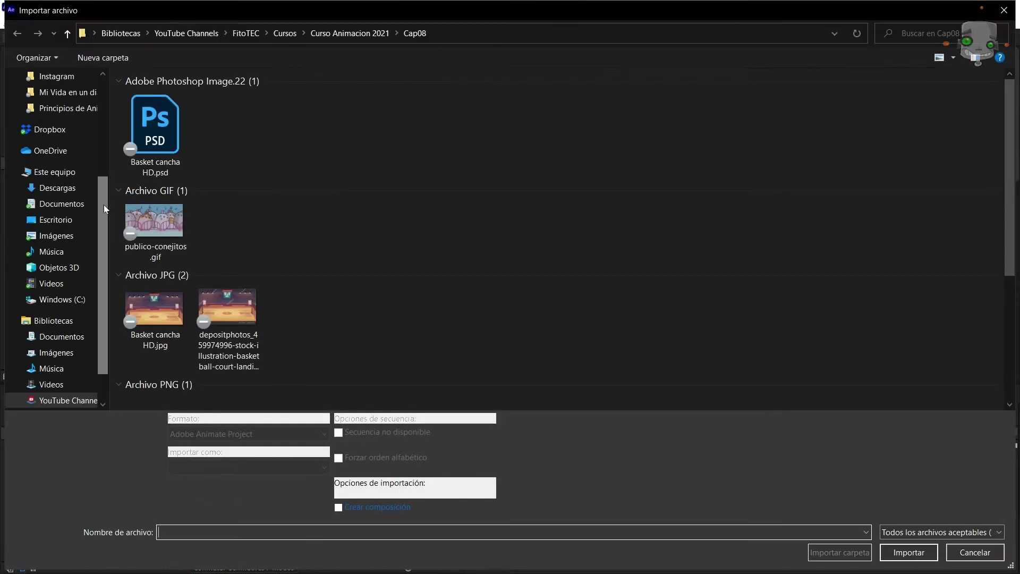
double_click(172, 213)
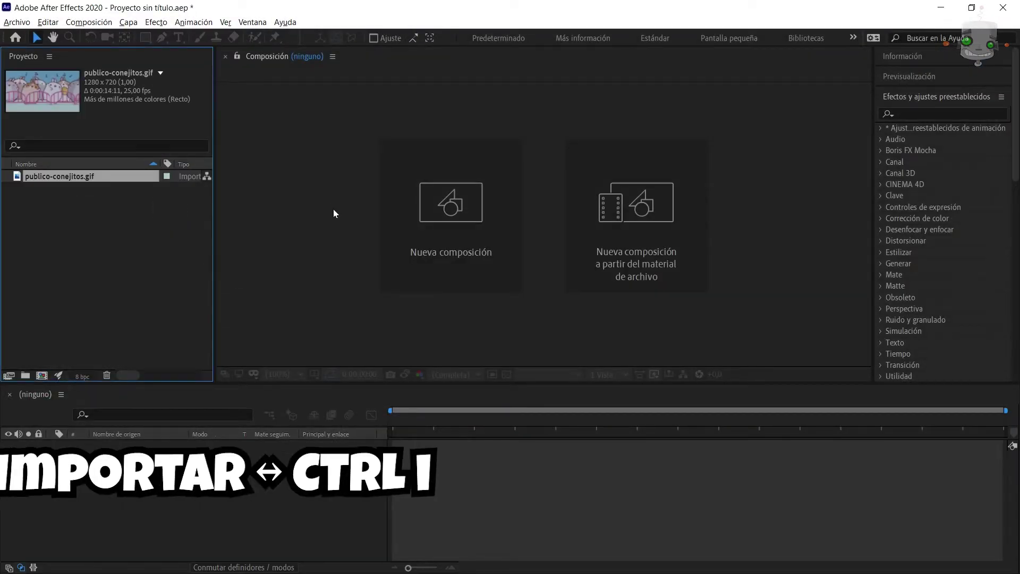
key("ctrl+i")
left_click(154, 132)
left_click(521, 356, "ctrl")
scroll(193, 128, "up", 4)
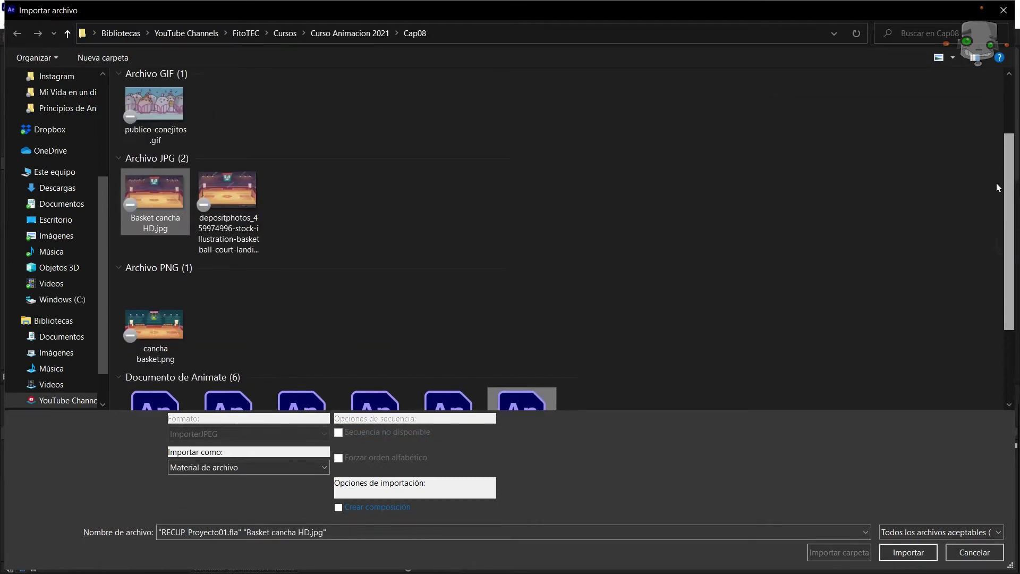
left_click(187, 127, "ctrl")
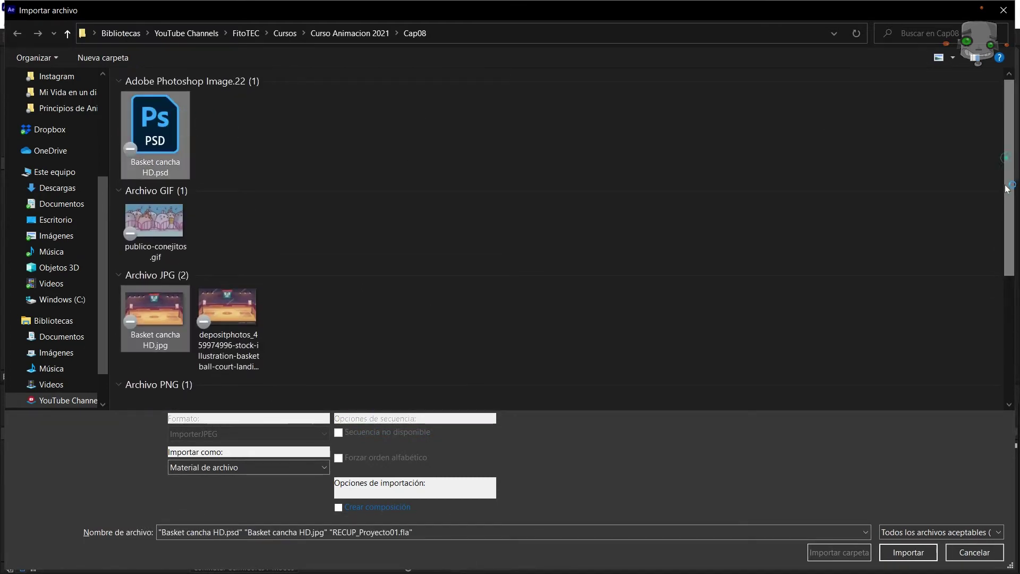
scroll(1005, 189, "down", 5)
left_click(908, 551)
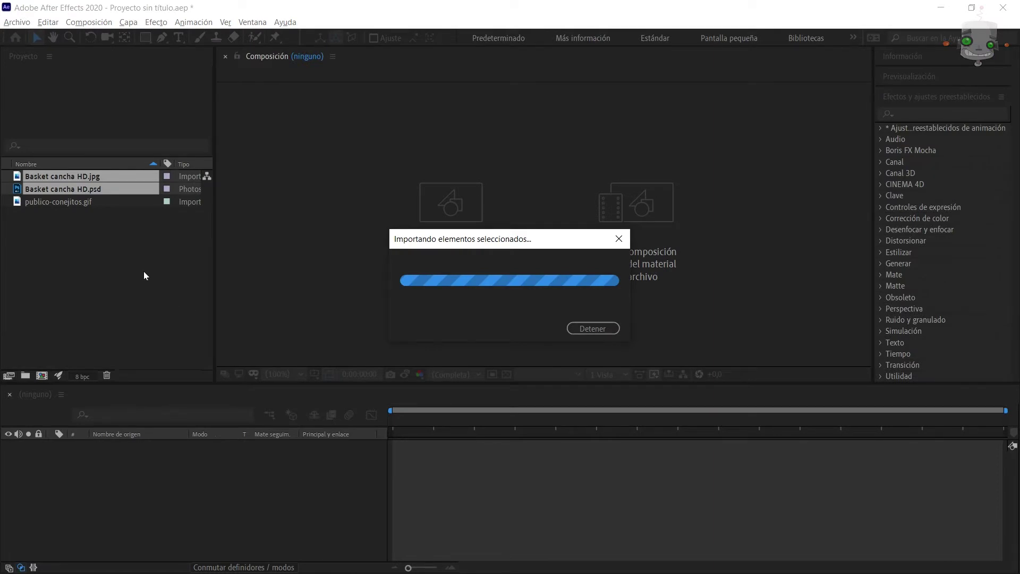
Step: Preview the court images and build a composition from Basket cancha HD.jpg
left_click(154, 245)
left_click(53, 188)
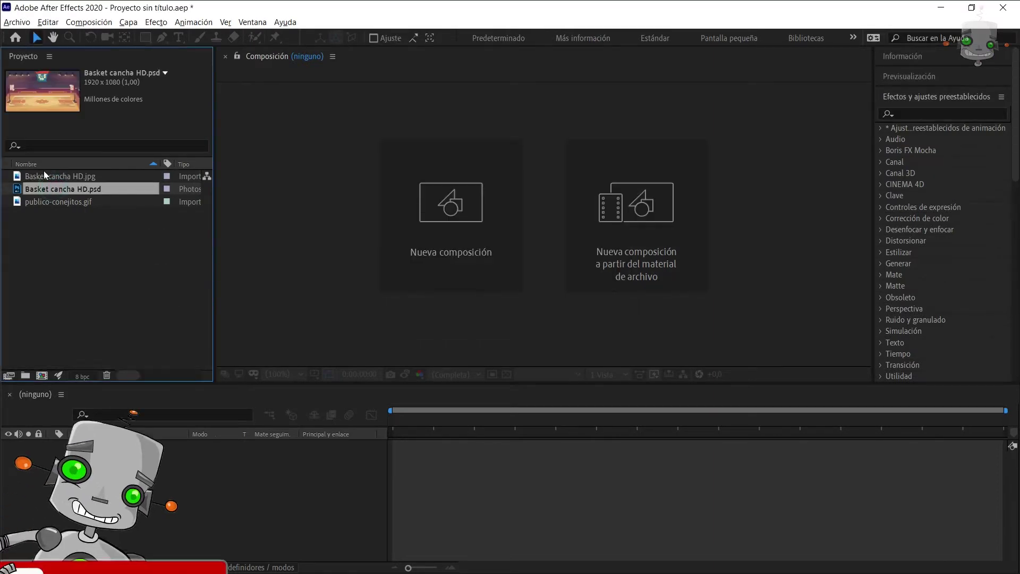
left_click(46, 172)
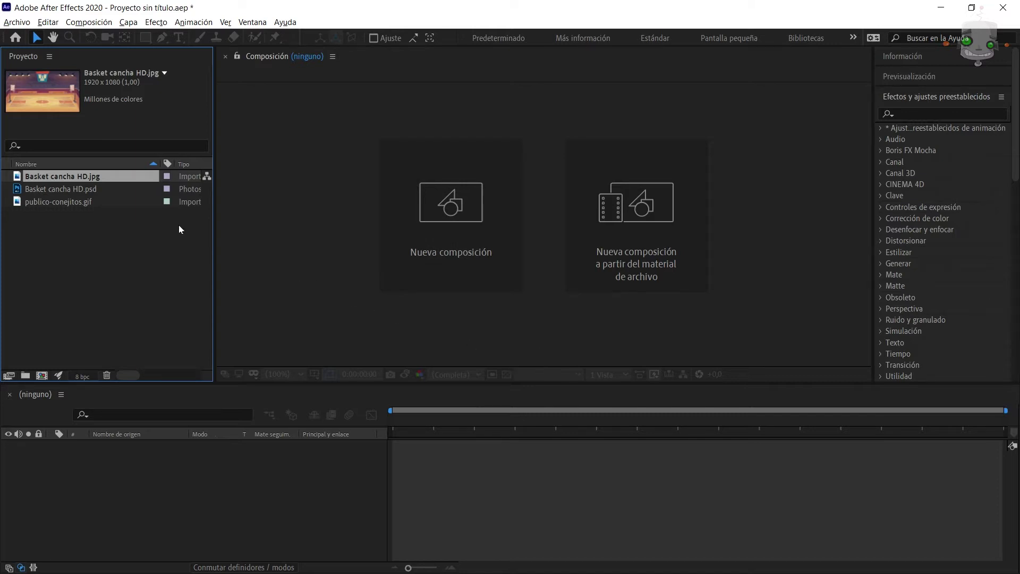
left_click_drag(38, 178, 220, 274)
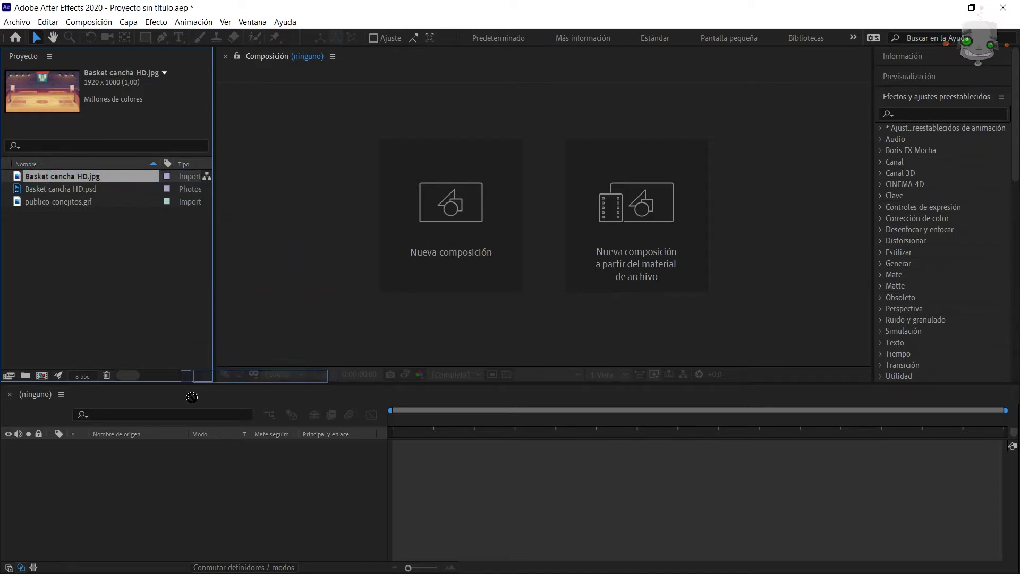
left_click_drag(166, 460, 166, 461)
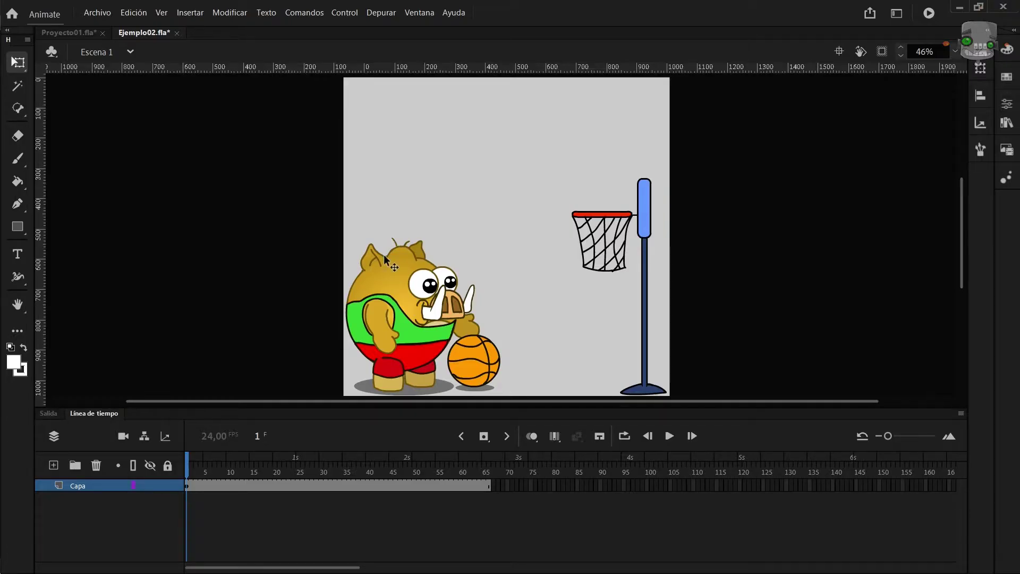
Step: Play the animation, scrub the throwing symbol's timeline, and loop frames 1–106
key("Return")
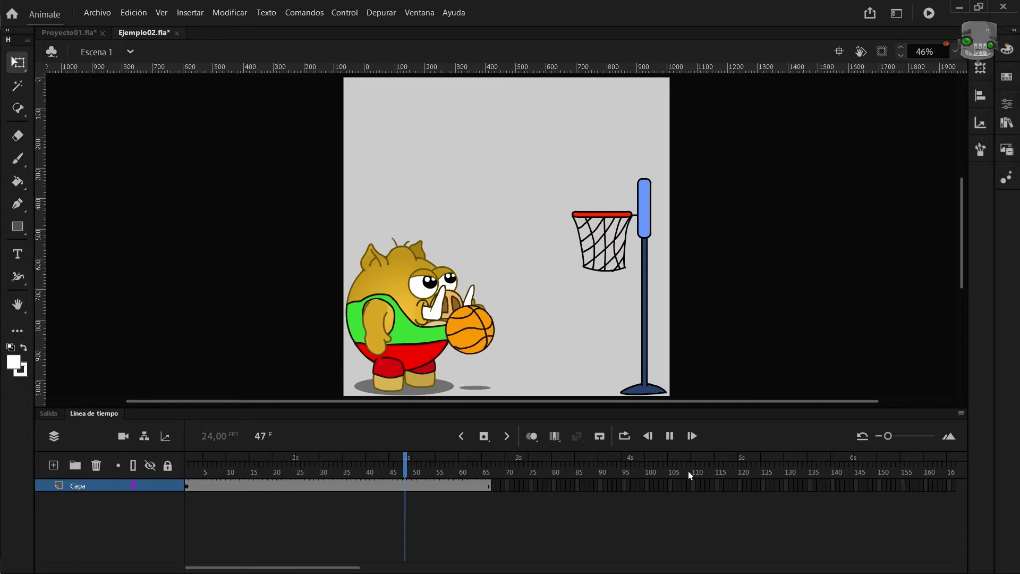
left_click_drag(453, 456, 194, 415)
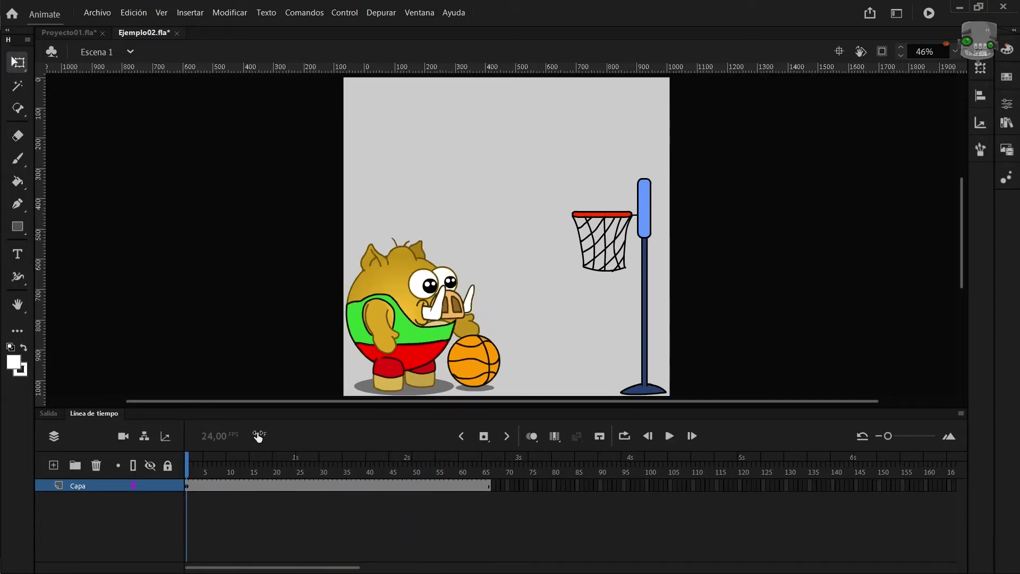
double_click(394, 349)
scroll(631, 545, "up", 3)
left_click(49, 509)
left_click_drag(293, 461, 532, 462)
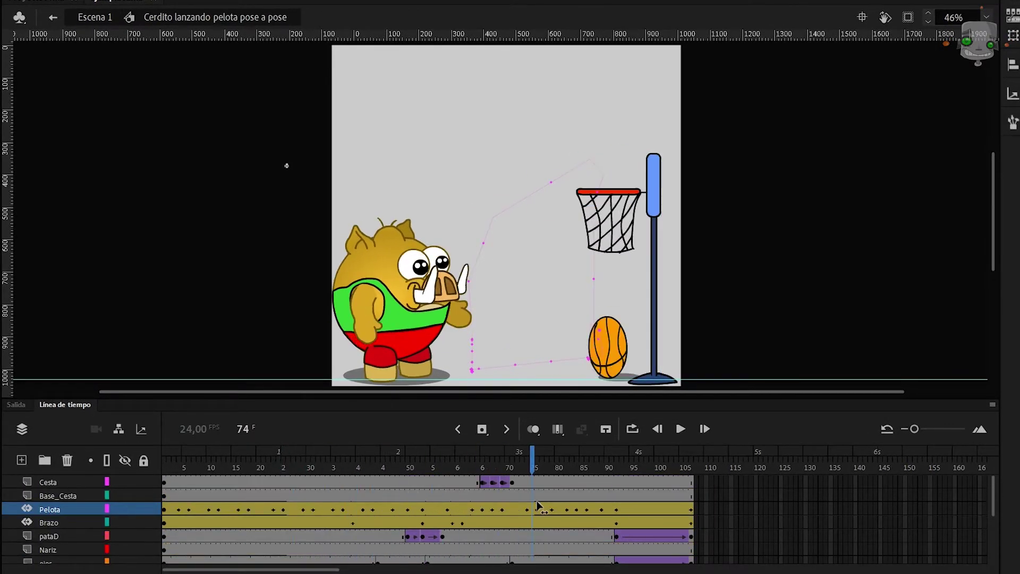
left_click_drag(538, 505, 748, 531)
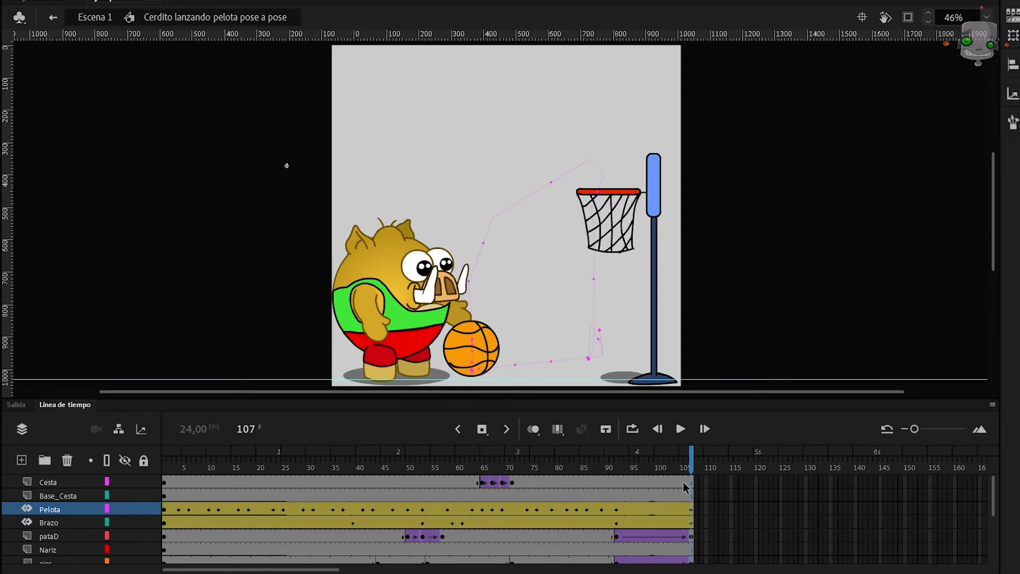
mouse_move(690, 461)
left_mouse_down()
mouse_move(603, 461)
mouse_move(698, 462)
left_mouse_up()
left_click_drag(179, 460, 163, 460)
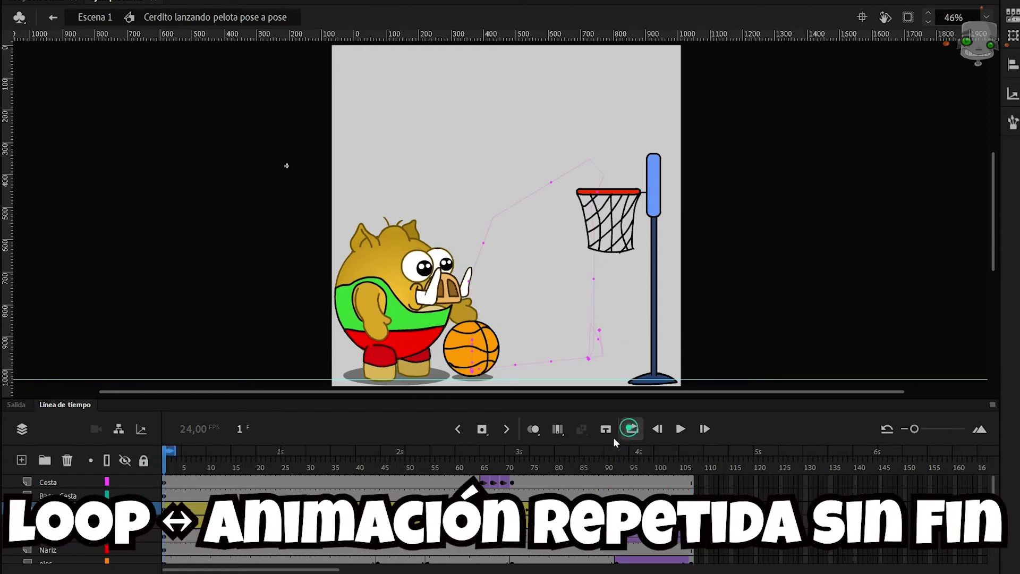
left_click_drag(177, 451, 691, 481)
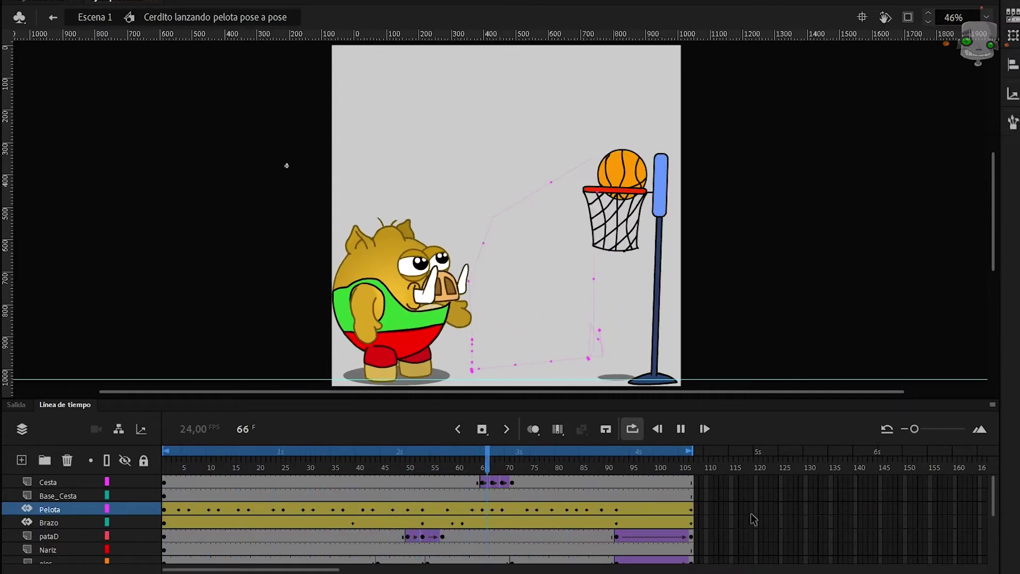
key("Return")
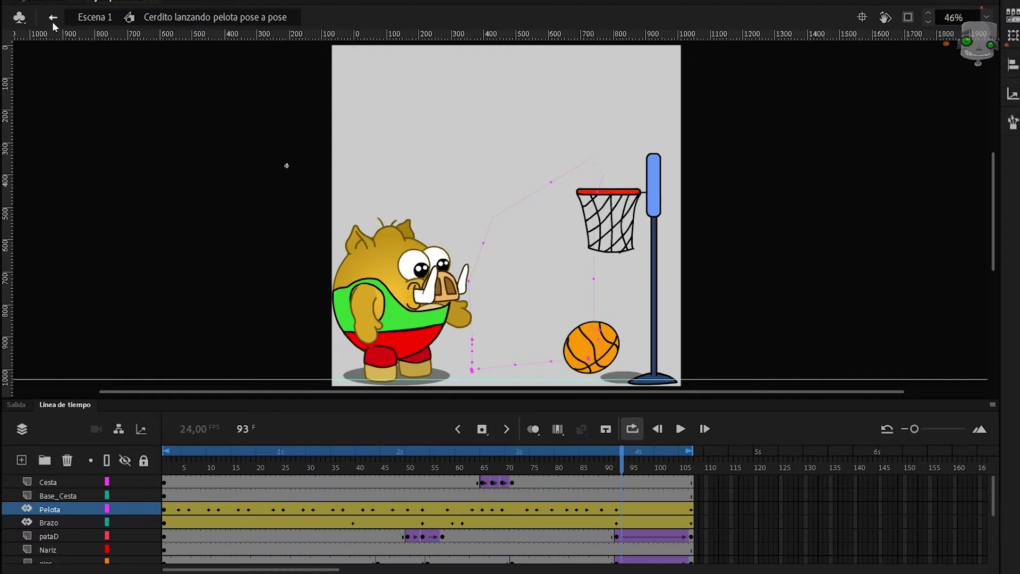
Step: Back in Escena 1, play the main timeline until the ball lands in the hoop
left_click(53, 20)
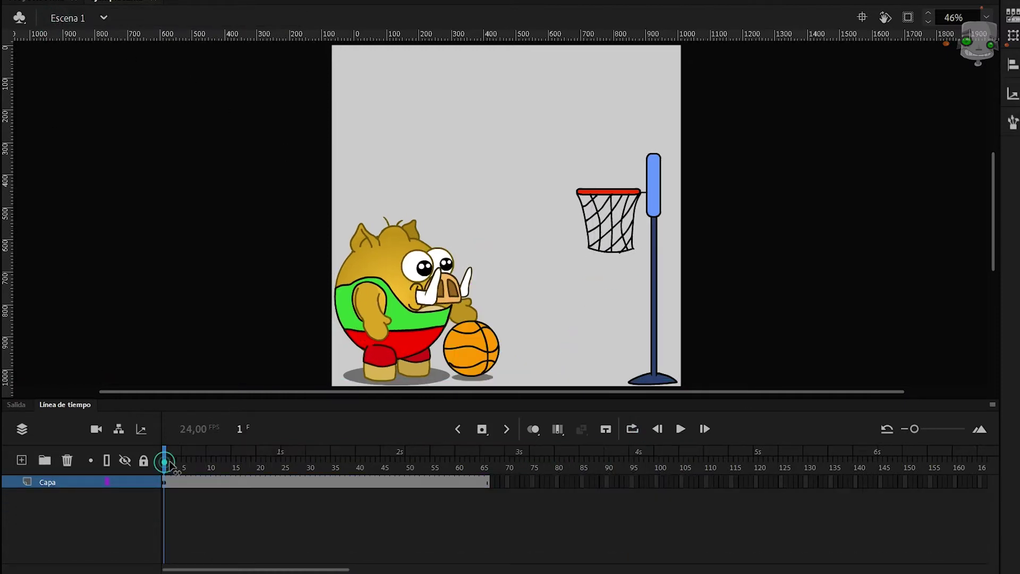
left_click_drag(164, 462, 490, 463)
left_click_drag(264, 568, 340, 569)
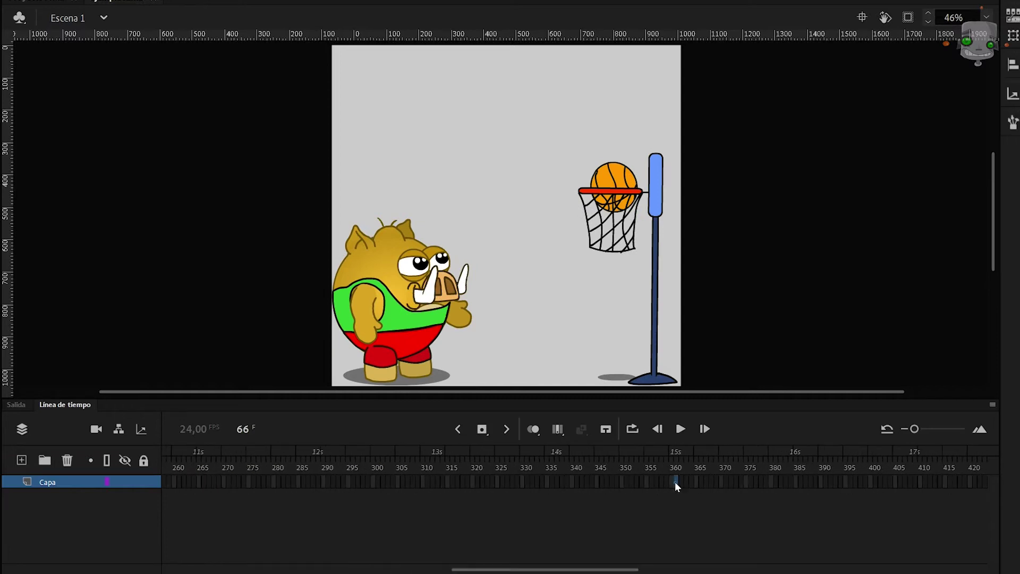
left_click(674, 481)
left_click_drag(470, 568, 264, 569)
key("Return")
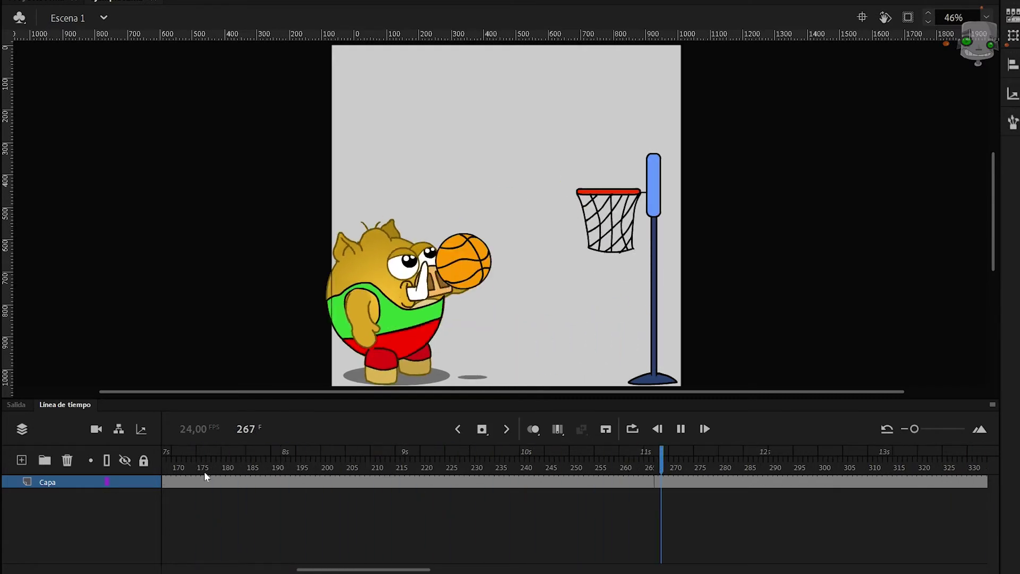
key("Return")
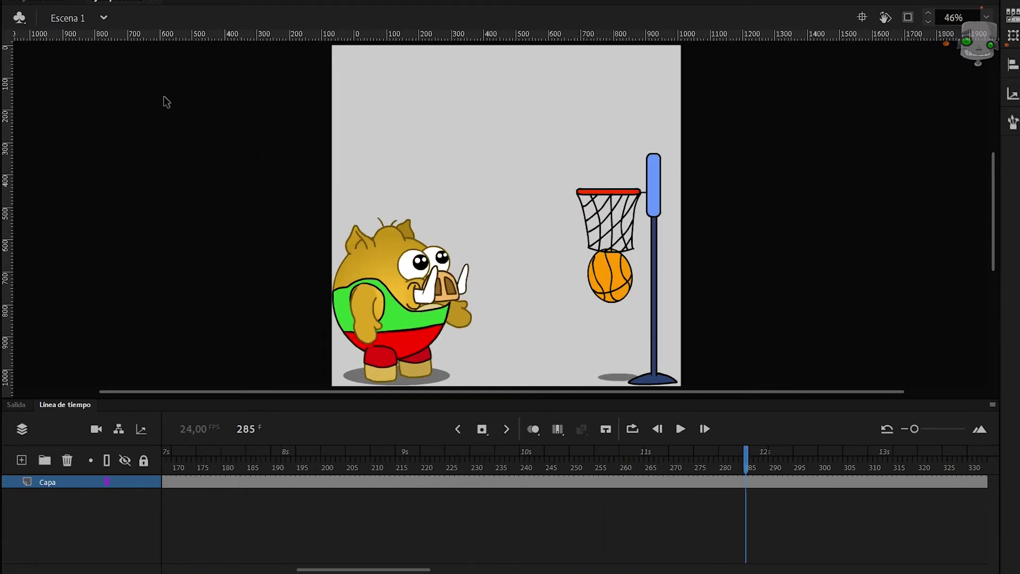
Step: Export the movie as SWF, saving Ejemplo02.swf into the Cap08 folder
key("alt+a")
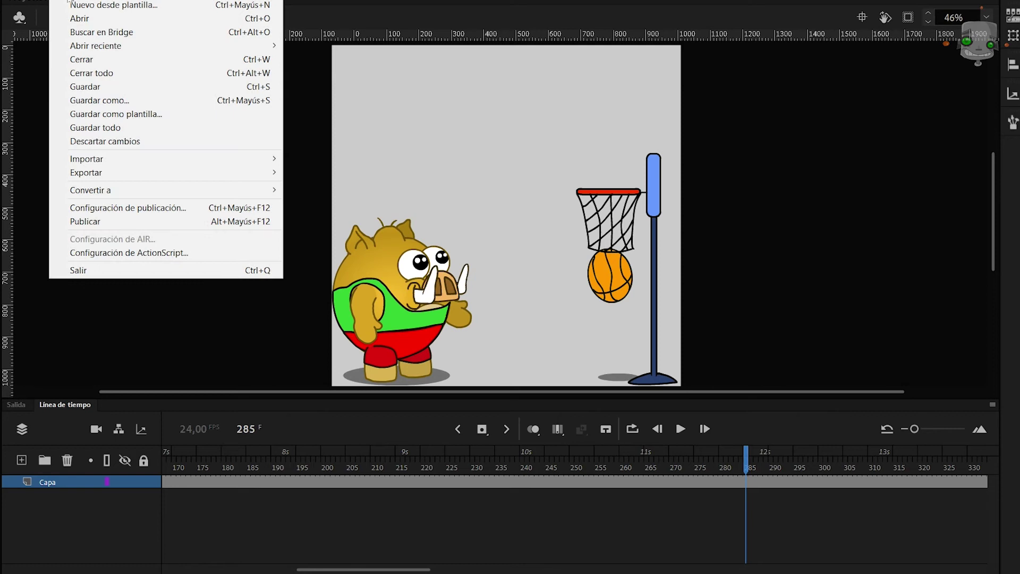
mouse_move(223, 175)
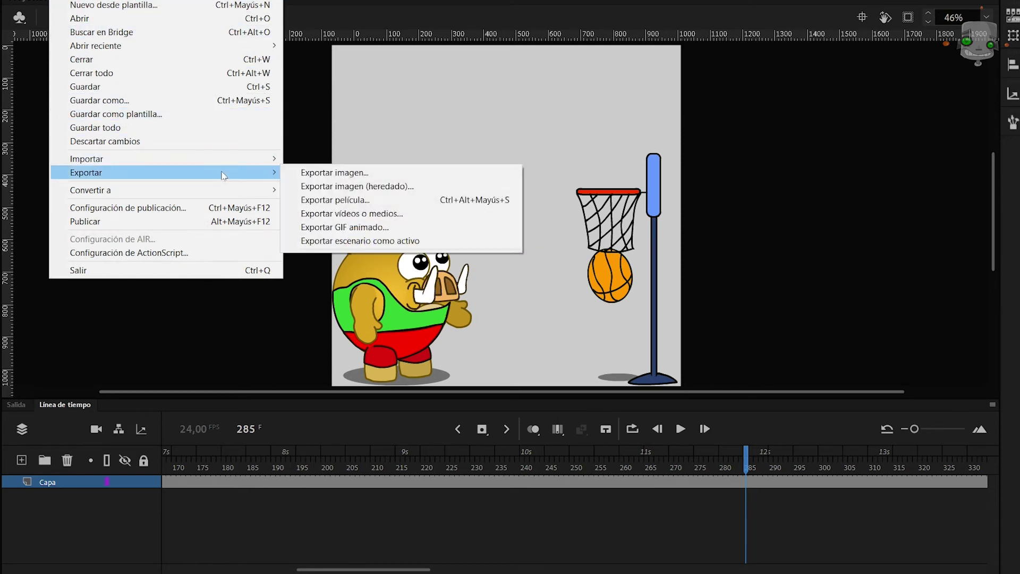
left_click(450, 202)
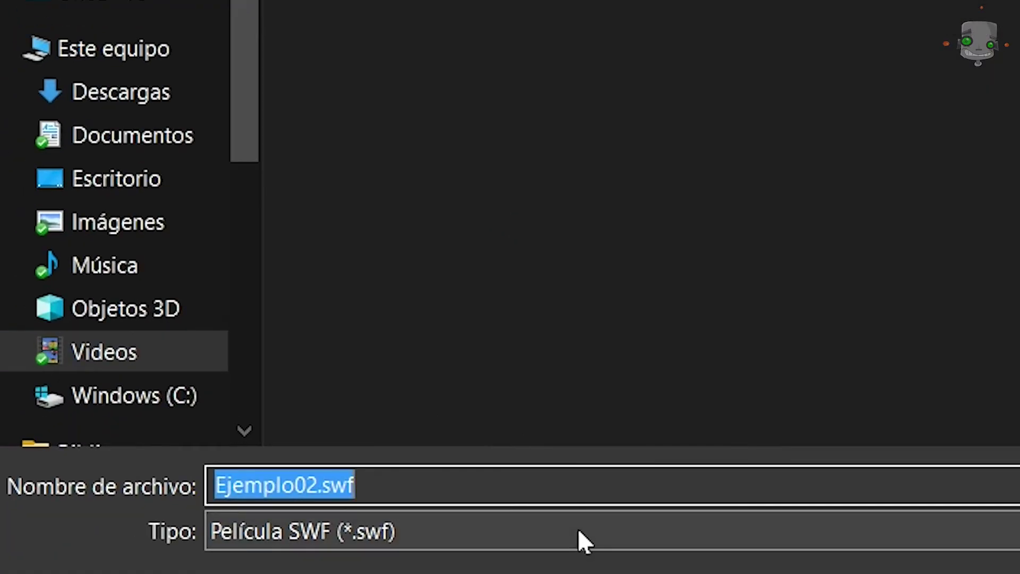
left_click(578, 528)
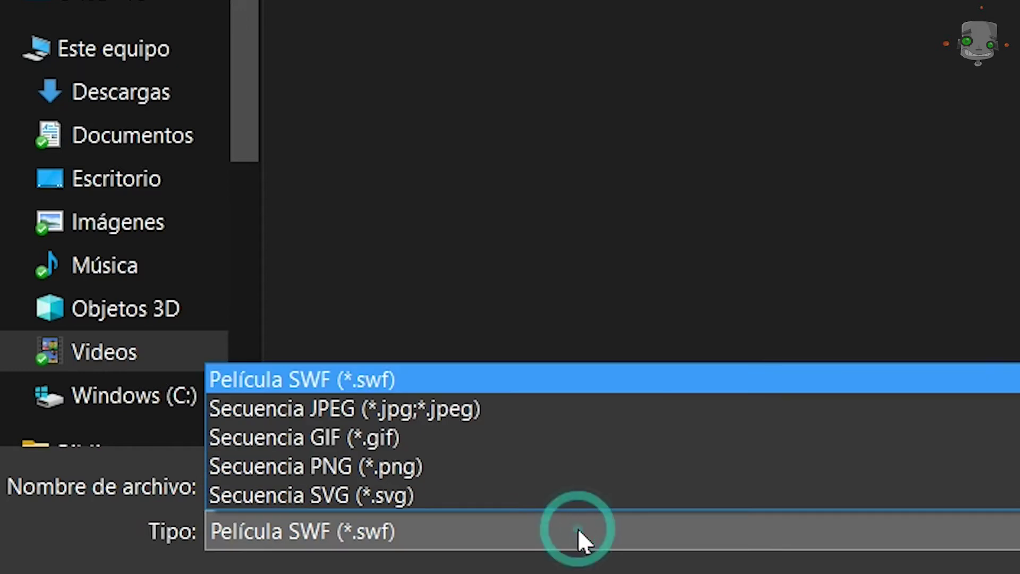
left_click(482, 379)
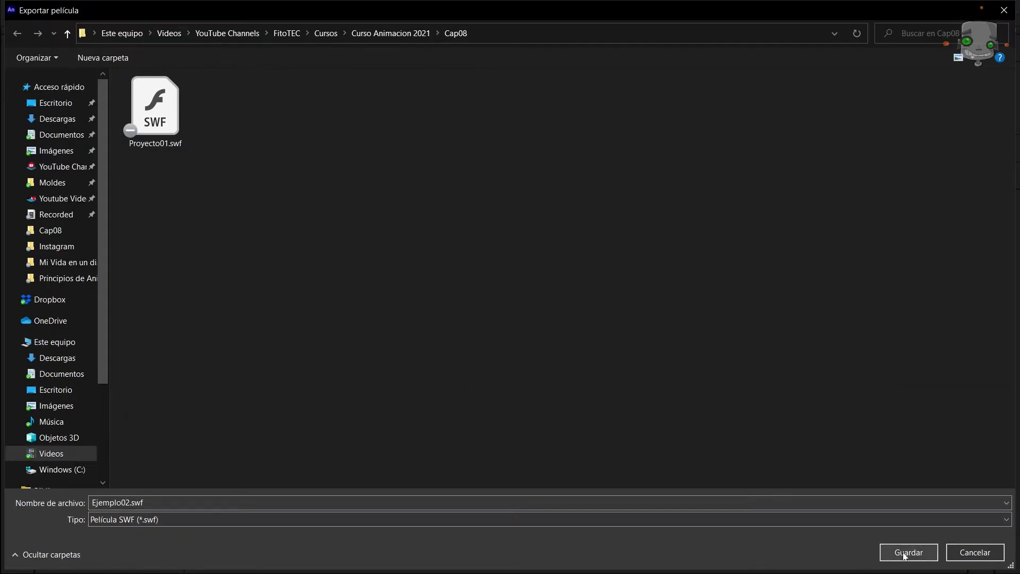
left_click(896, 552)
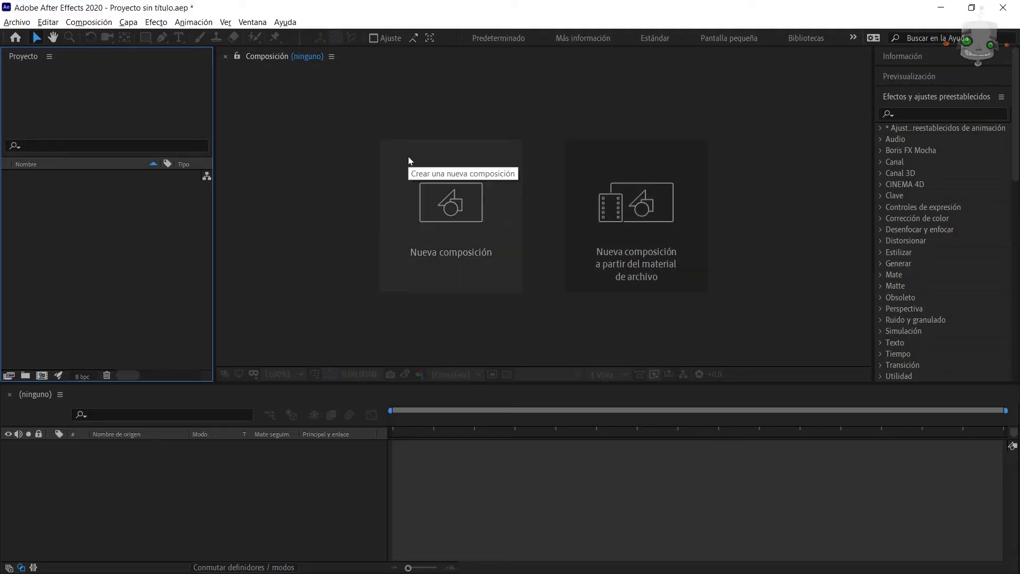
Step: Import cerdito jugando basket.swf, build a composition from it, and scrub through its frames
key("ctrl+i")
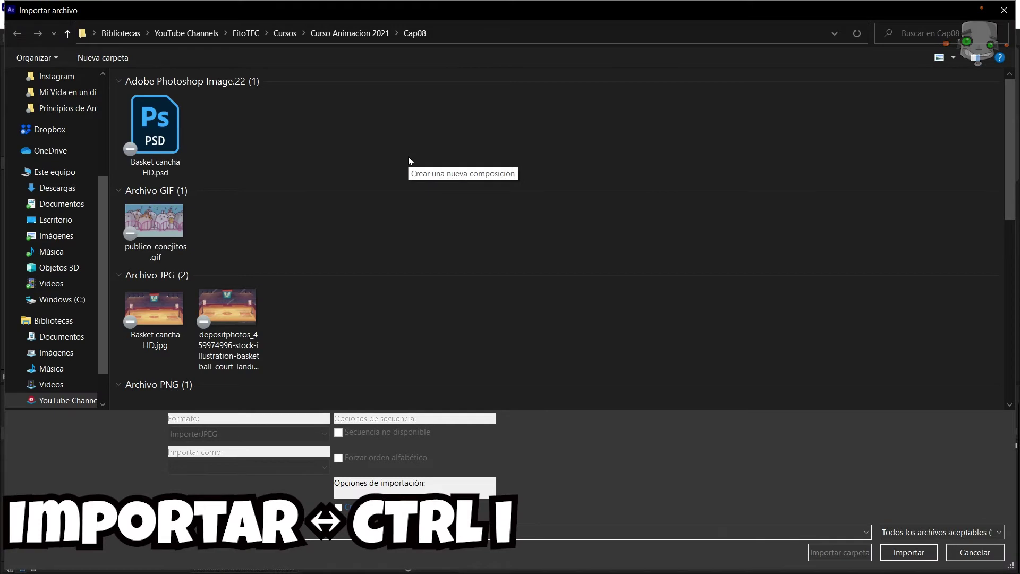
scroll(409, 158, "down", 5)
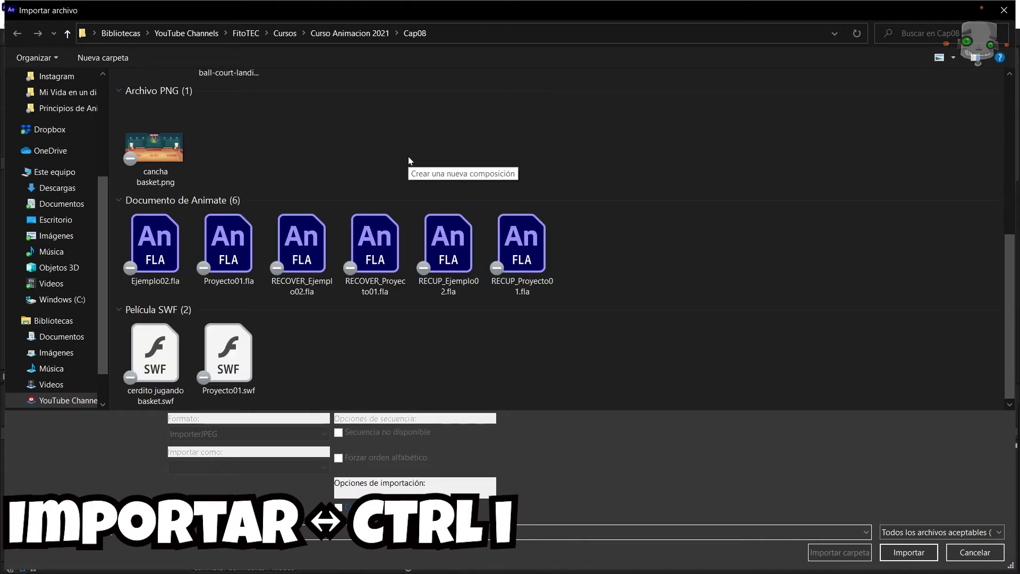
double_click(170, 334)
left_click_drag(43, 177, 192, 463)
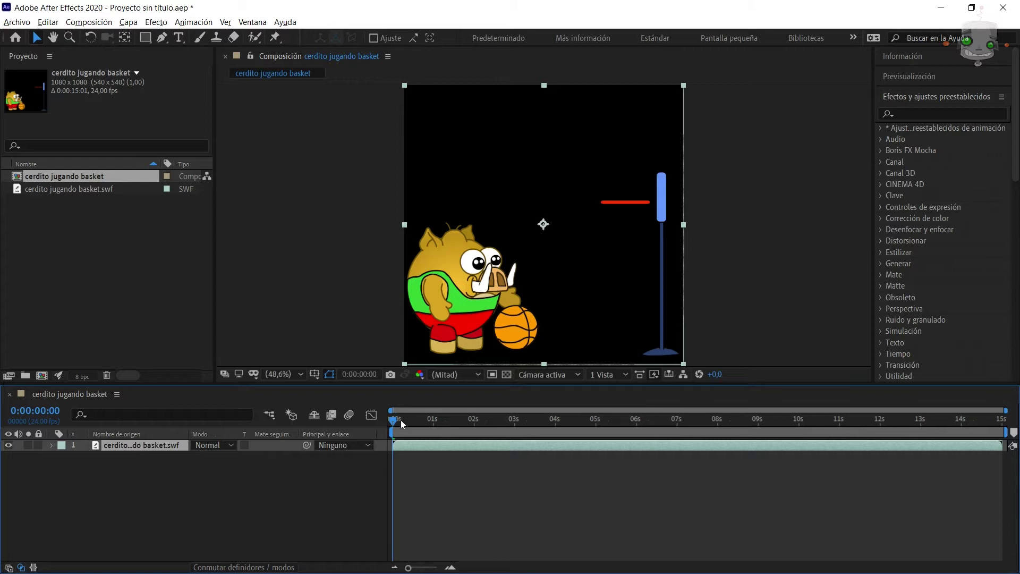
left_click_drag(458, 423, 908, 451)
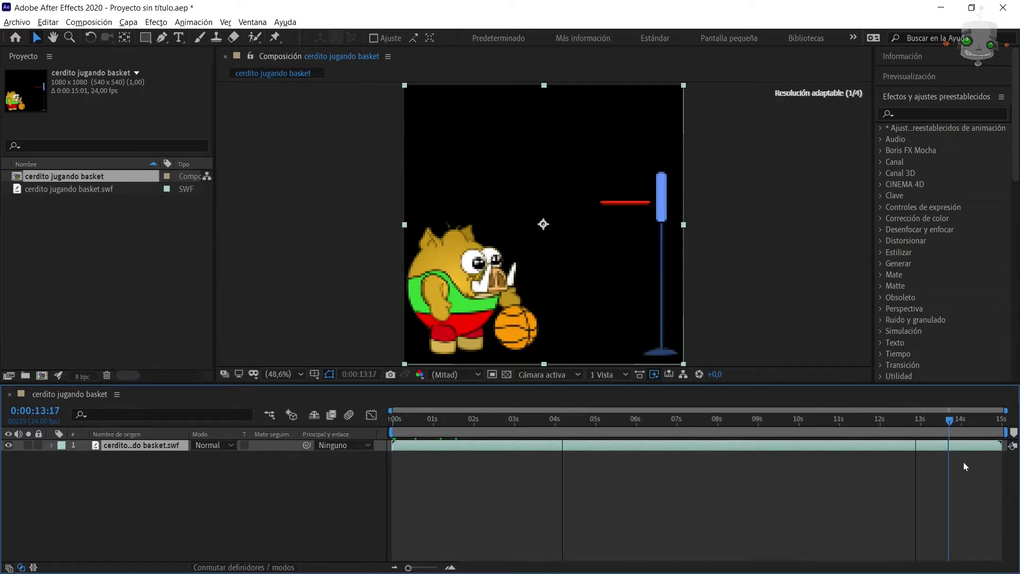
left_click_drag(908, 455, 380, 454)
key("ctrl+i")
Step: Add Basket cancha HD.jpg beneath the pig layer and scale it to 169%
double_click(154, 314)
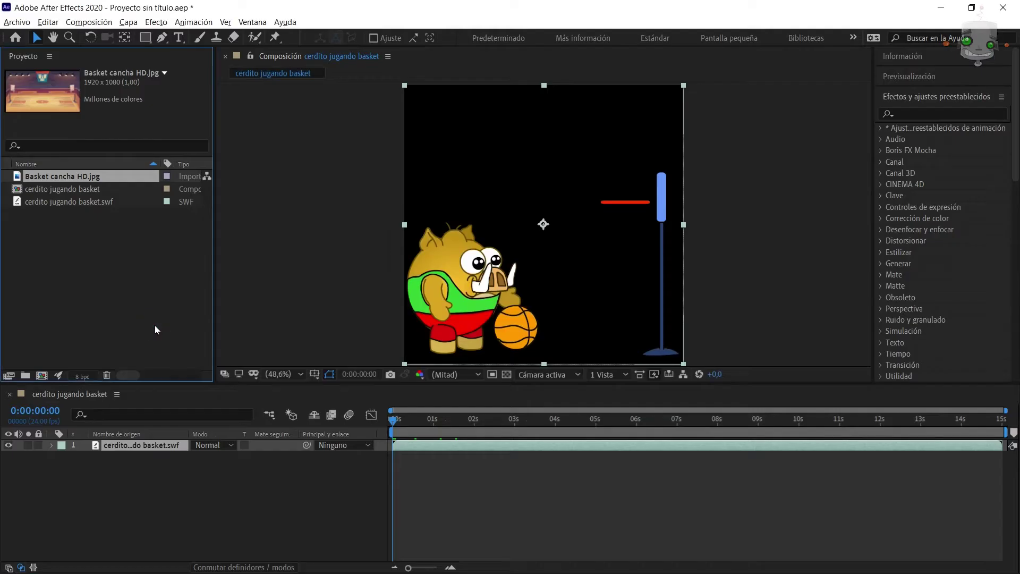
left_click_drag(39, 176, 127, 455)
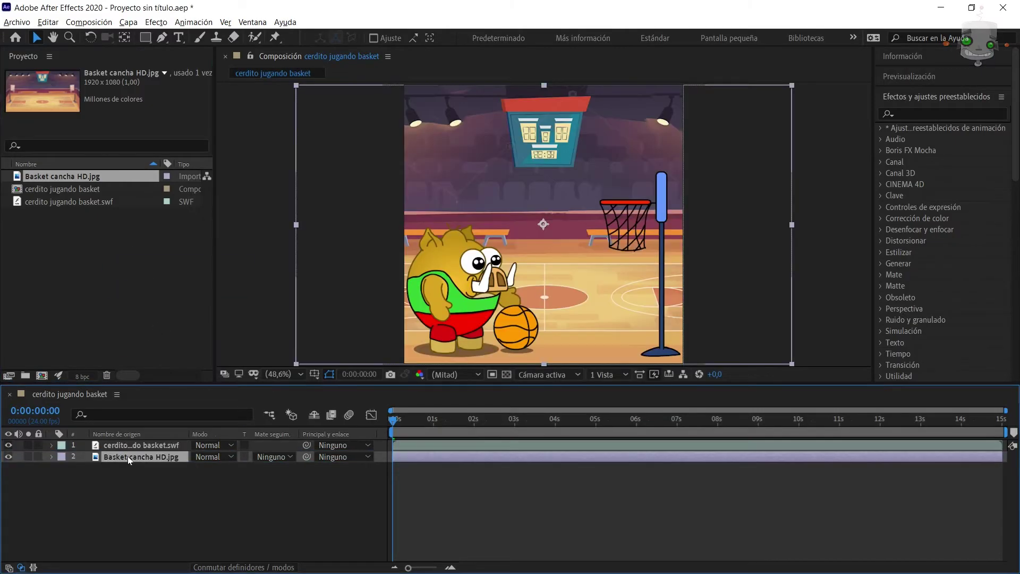
mouse_move(611, 145)
left_mouse_down()
mouse_move(551, 151)
mouse_move(578, 145)
left_mouse_up()
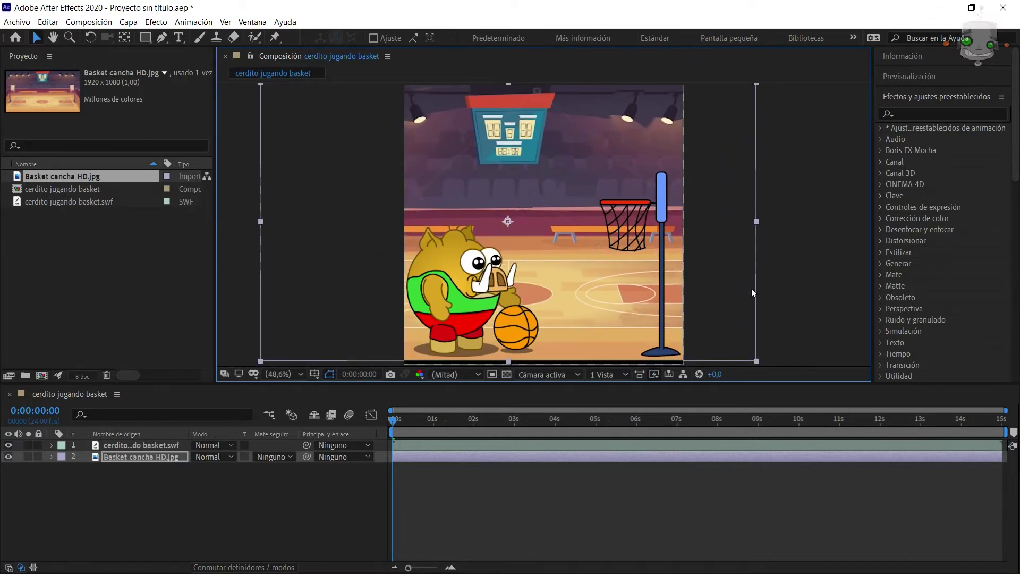
left_click_drag(226, 471, 275, 464)
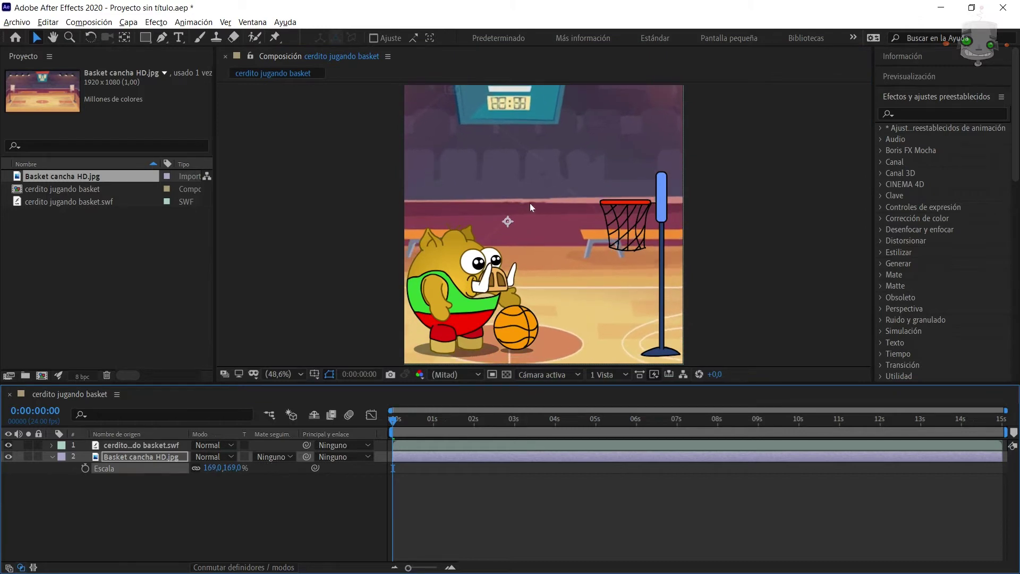
left_click_drag(531, 203, 544, 180)
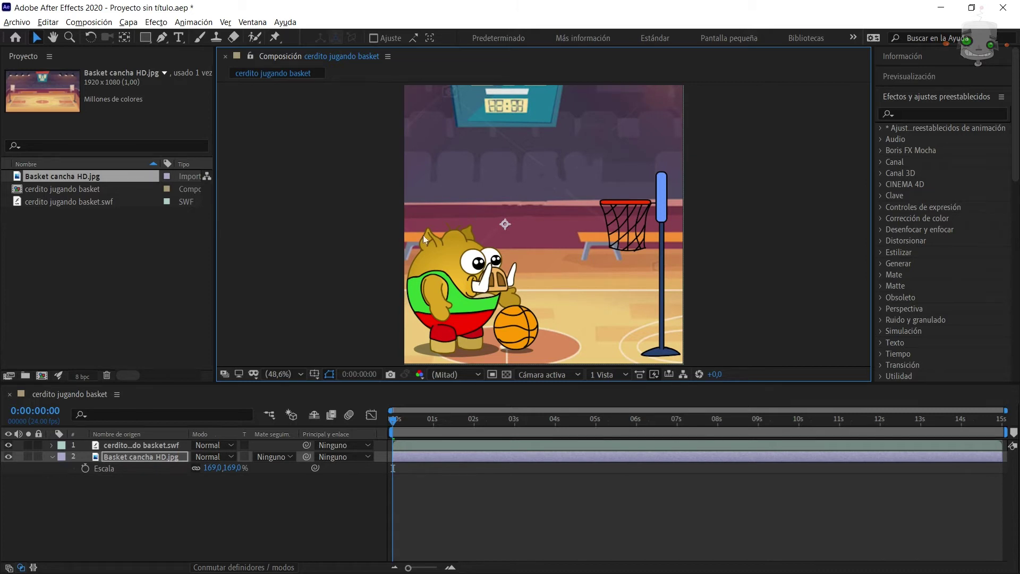
Step: Import publico-conejitos.gif and return to the cerdito jugando basket composition
key("ctrl+i")
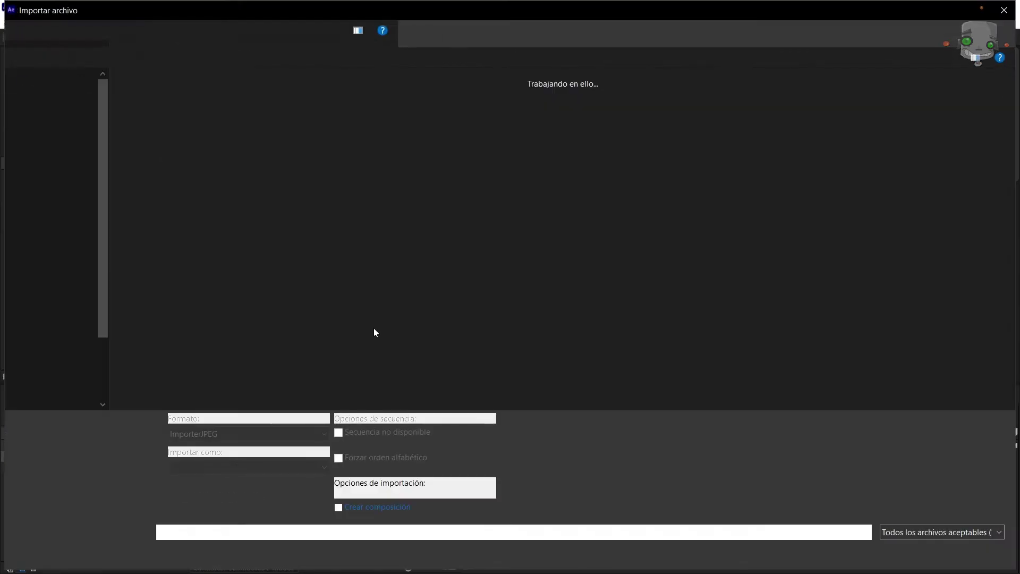
double_click(161, 229)
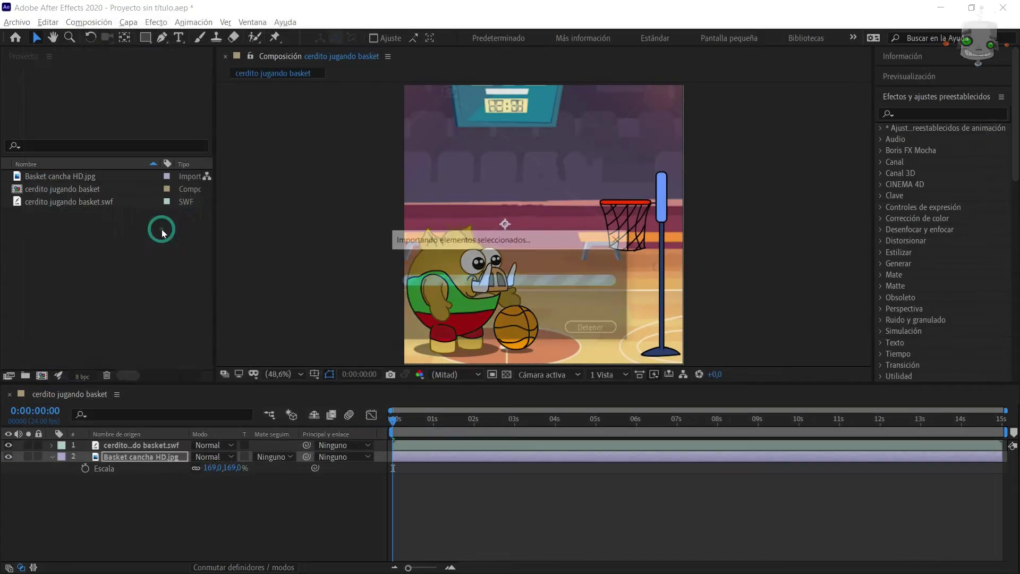
double_click(18, 215)
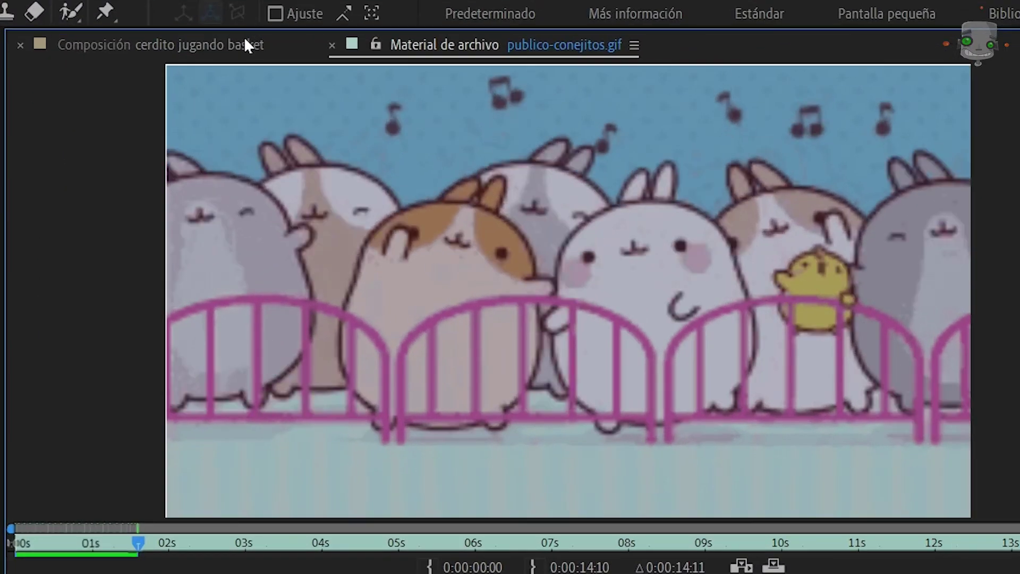
left_click(245, 45)
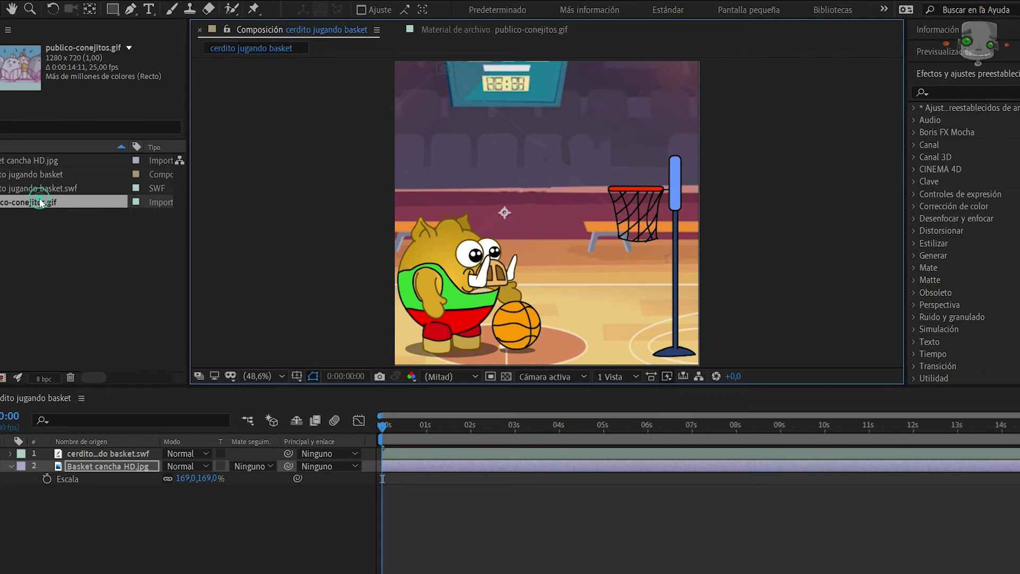
Step: Drop the crowd GIF between the pig and court layers and position it across the top
left_click_drag(60, 458, 56, 458)
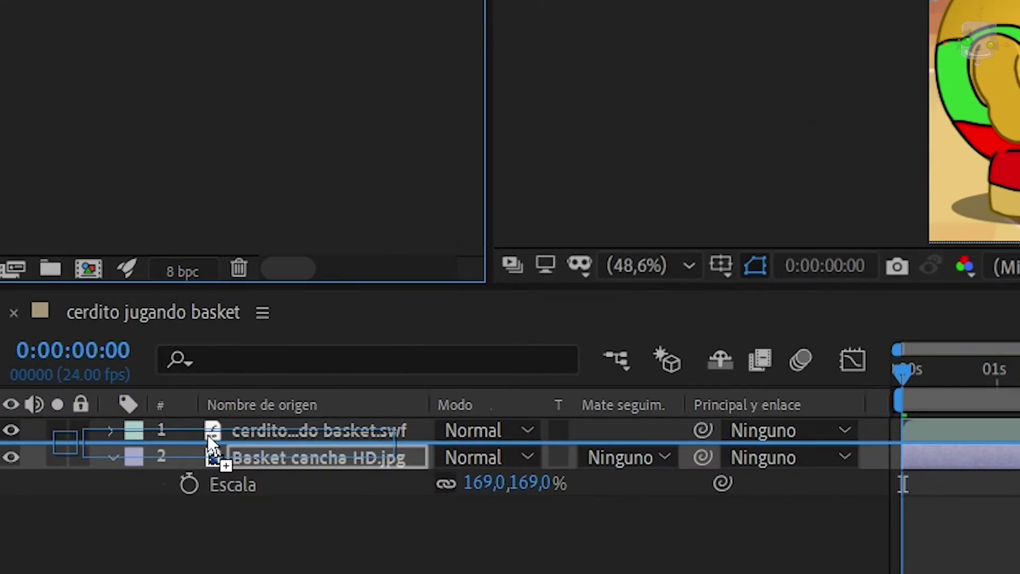
left_click_drag(211, 445, 212, 449)
left_click_drag(587, 180, 592, 199)
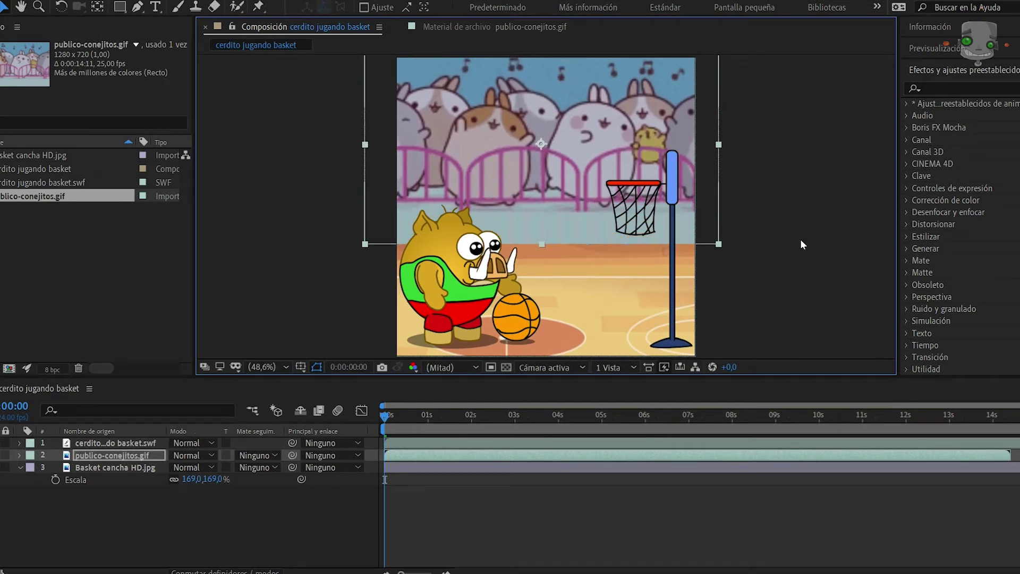
left_click_drag(718, 245, 693, 229)
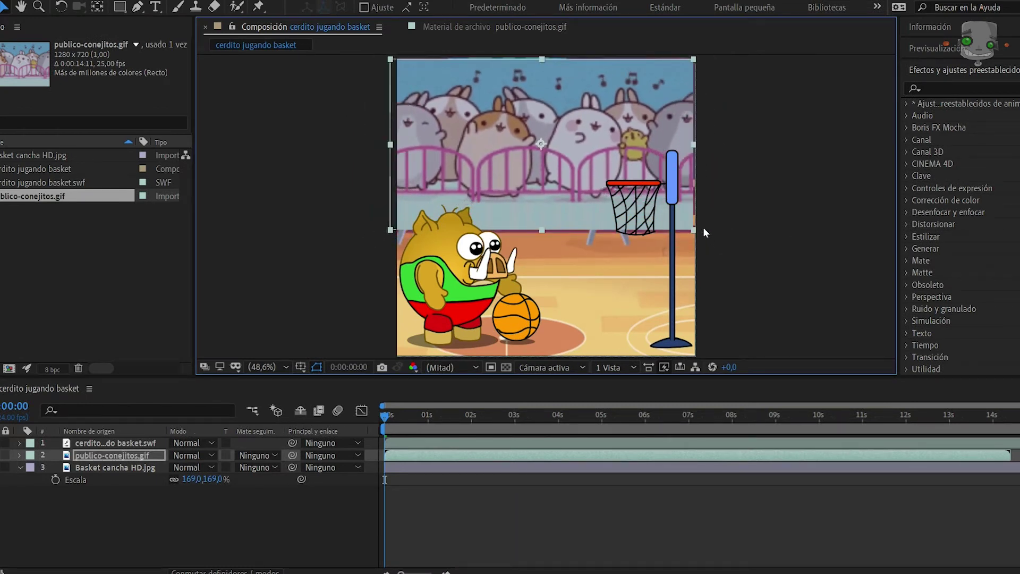
left_click_drag(534, 168, 526, 160)
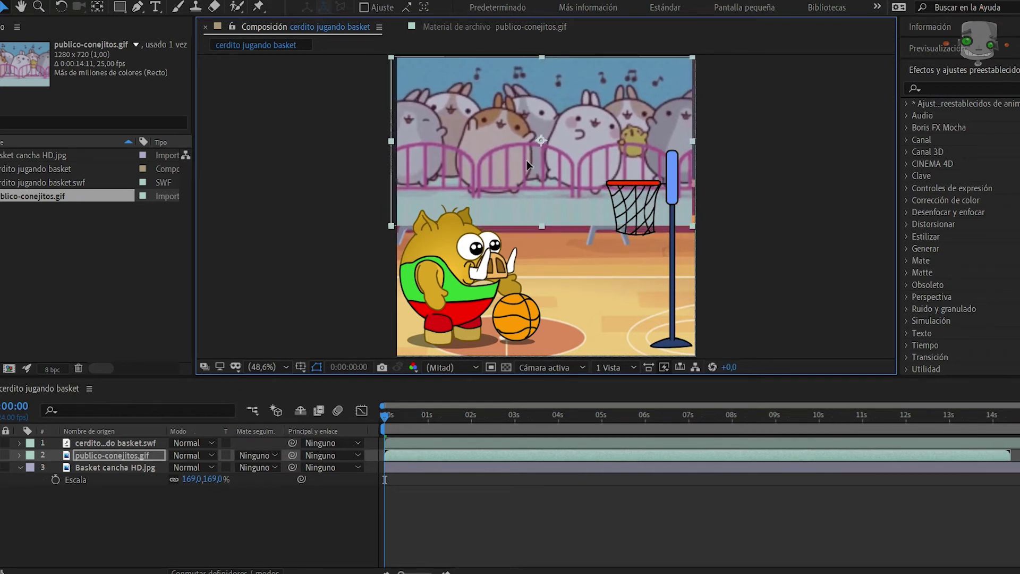
Step: Set the crowd GIF's scale to 93.1% and preview the opening seconds
left_click(741, 244)
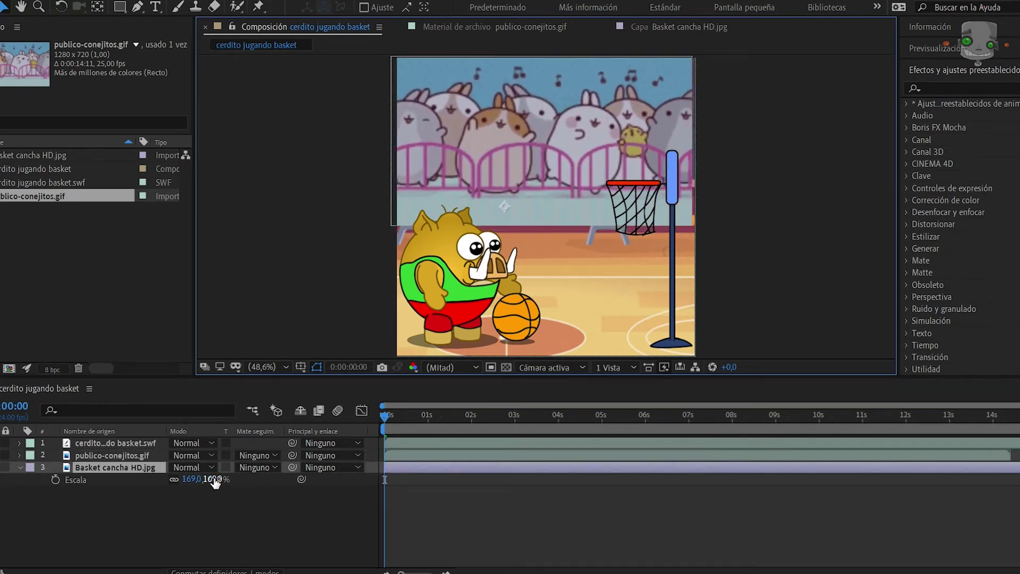
left_click(122, 455)
key("s")
mouse_move(199, 468)
left_mouse_down()
mouse_move(207, 463)
mouse_move(196, 466)
left_mouse_up()
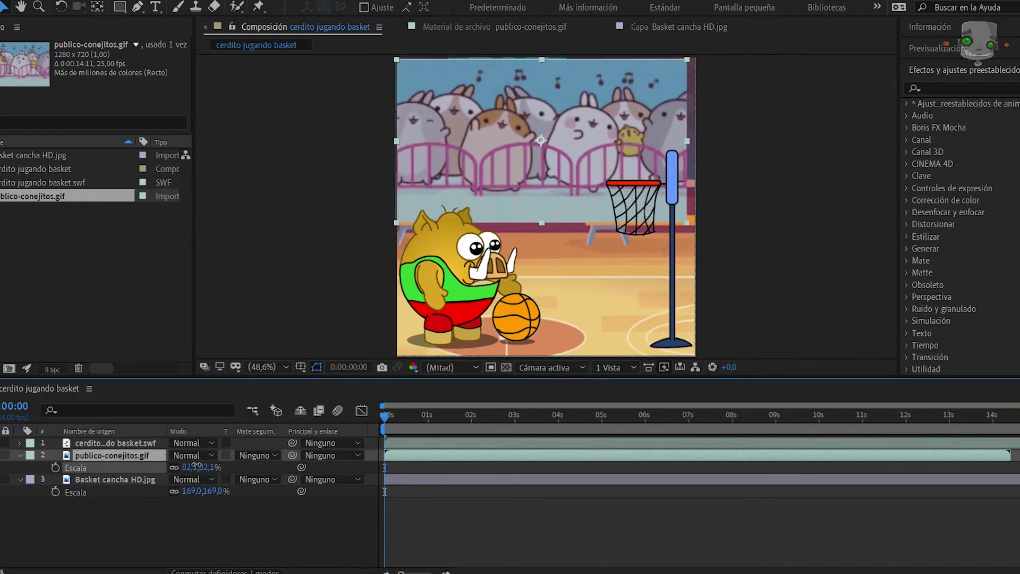
left_click_drag(196, 466, 400, 508)
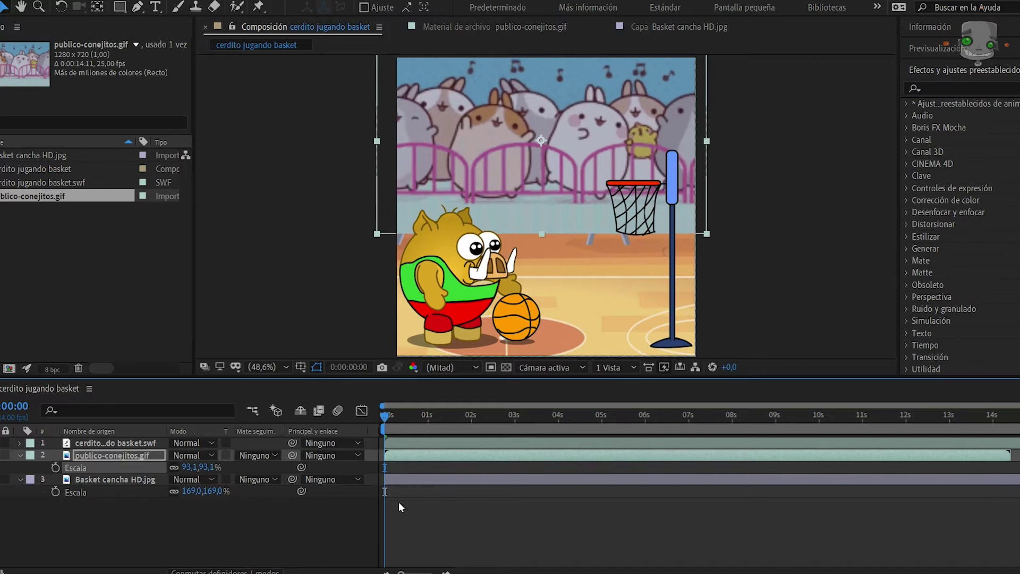
mouse_move(386, 419)
left_mouse_down()
mouse_move(475, 428)
mouse_move(454, 428)
left_mouse_up()
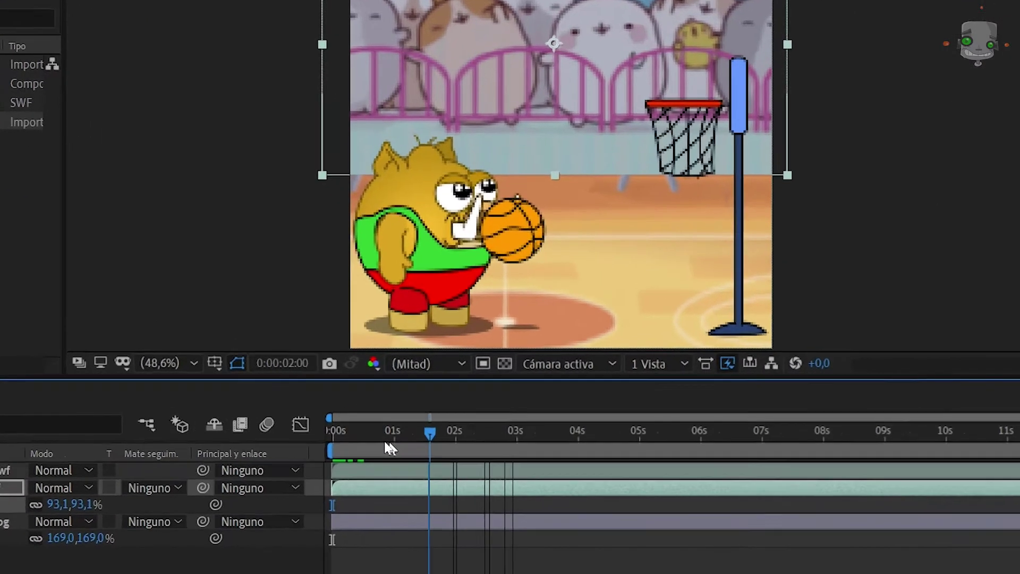
Step: Preview the basketball composition from its first frame
left_click(330, 433)
key("space")
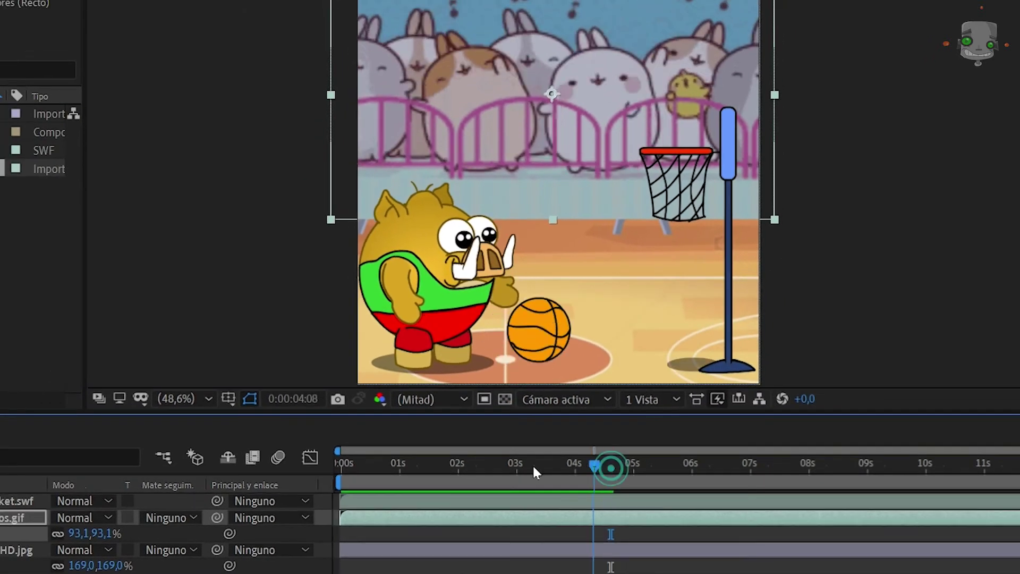
left_click(355, 465)
left_click(337, 469)
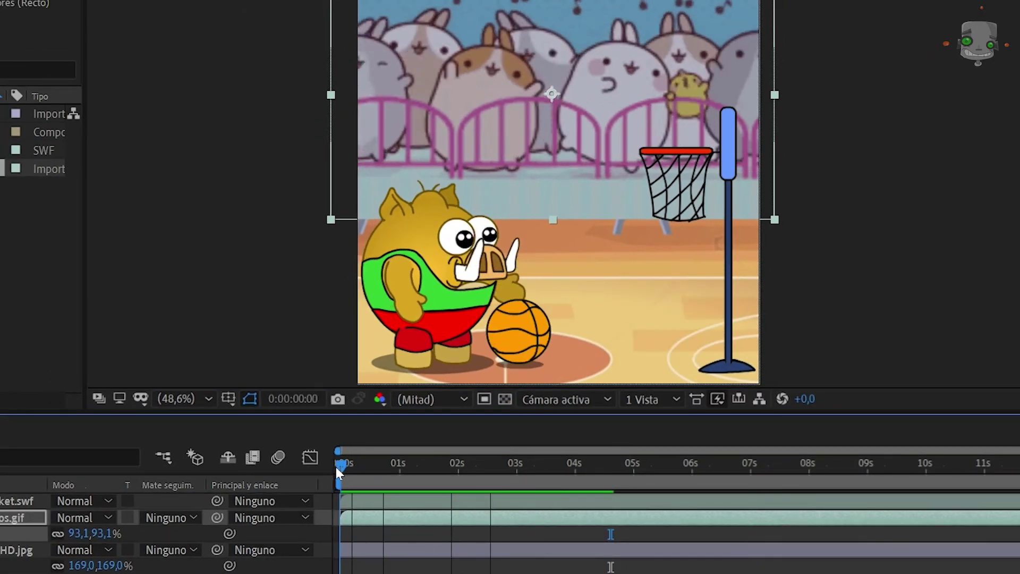
key("space")
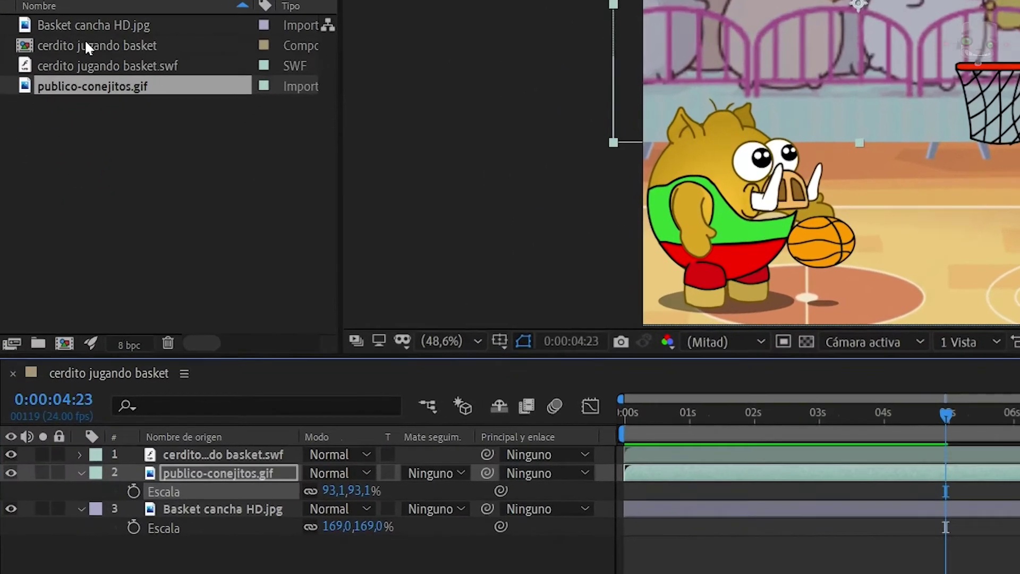
Step: Rename the layers BG, Publico and animacion, then switch to Adobe Animate
left_click(239, 511)
left_click(248, 475)
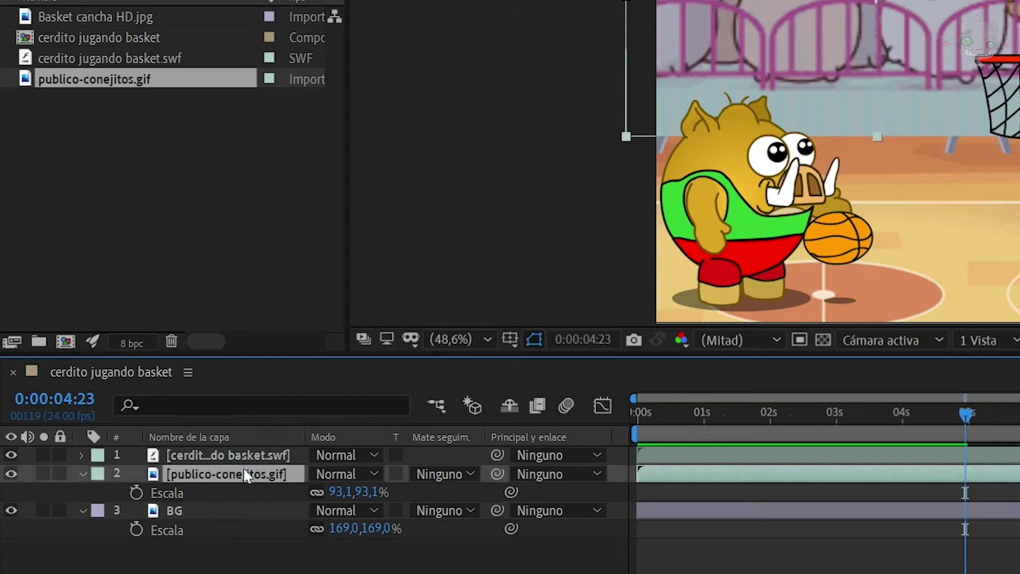
left_click(240, 458)
type("animacion")
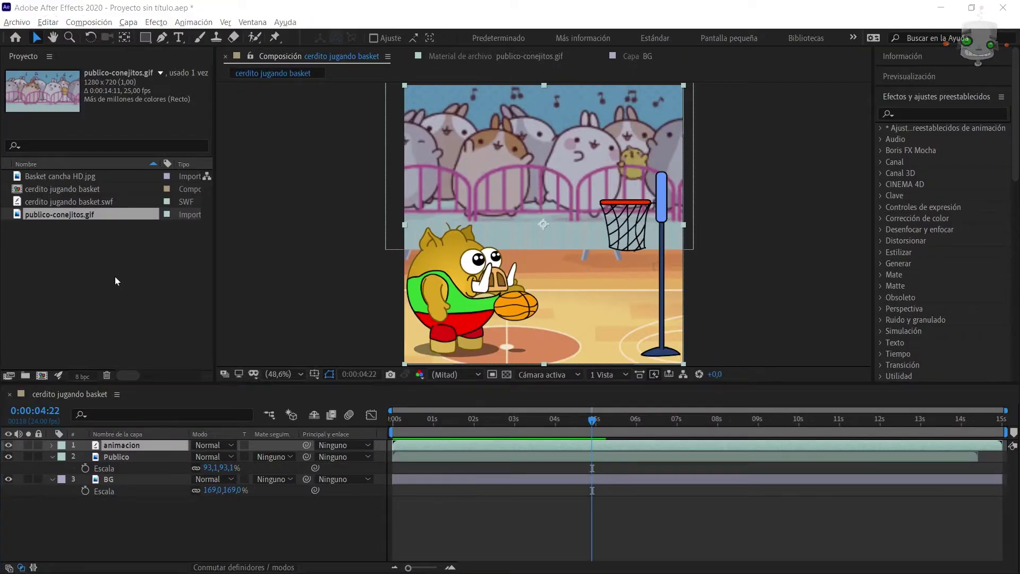
key("super")
left_click(21, 180)
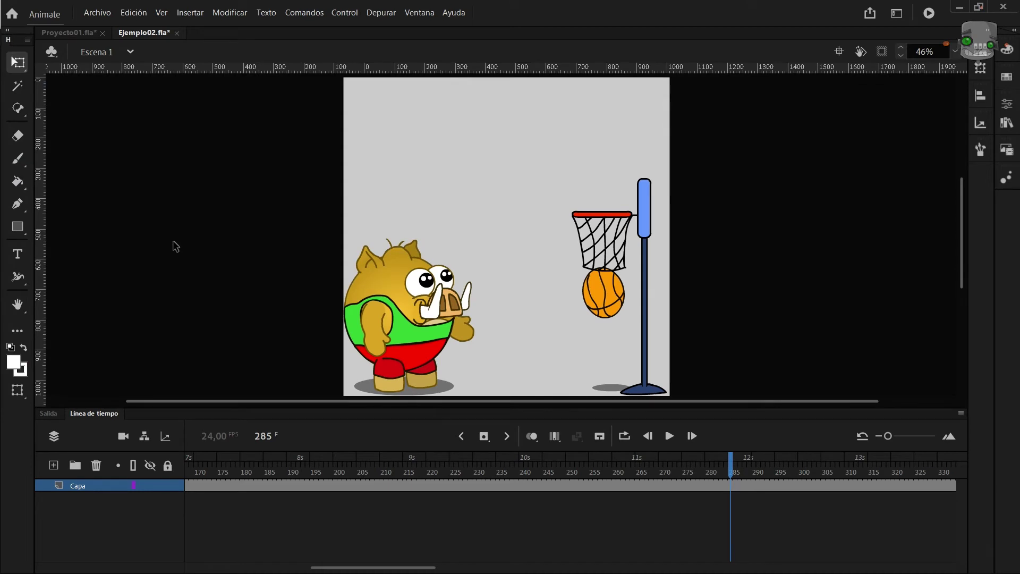
Step: Bring up Proyecto01 with the whole stage fitted and scrub through the pig poses
left_click(84, 32)
left_click(956, 51)
left_click(940, 67)
left_click(1008, 126)
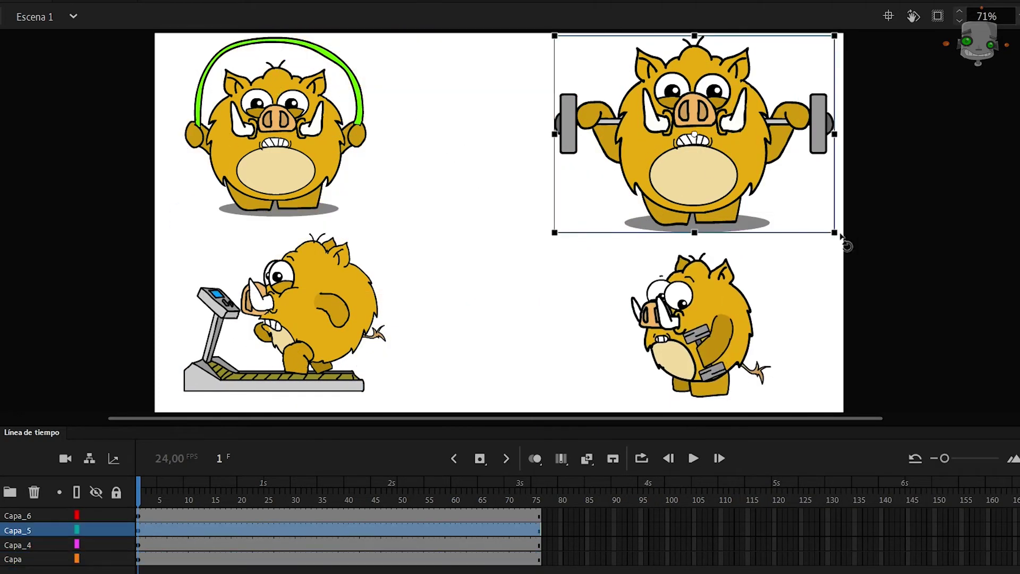
left_click(587, 318)
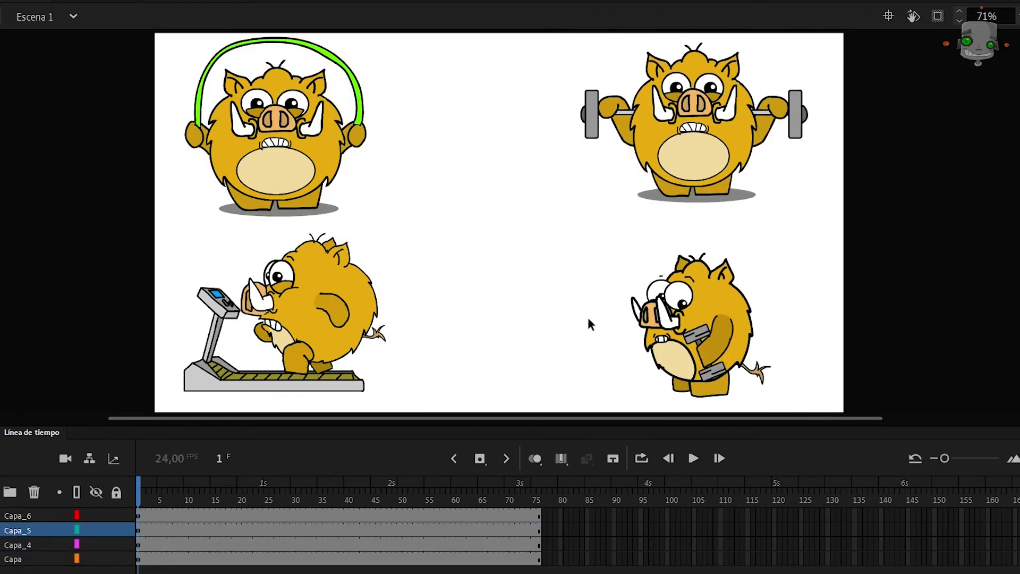
mouse_move(138, 492)
left_mouse_down()
mouse_move(252, 508)
mouse_move(552, 481)
left_mouse_up()
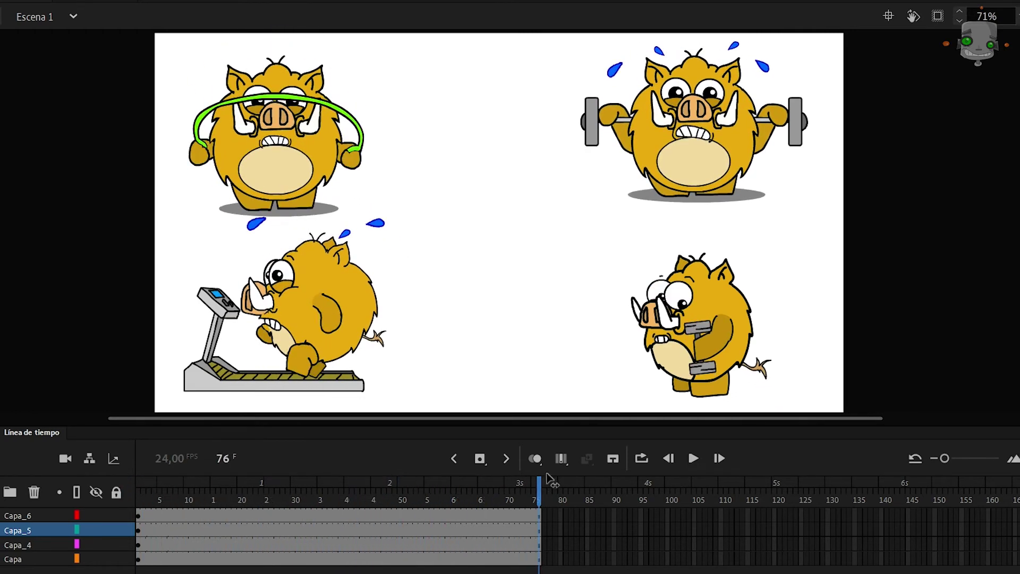
mouse_move(162, 496)
left_mouse_down()
mouse_move(229, 497)
mouse_move(141, 496)
mouse_move(224, 494)
mouse_move(197, 497)
left_mouse_up()
Step: Inspect the squatting and running pig symbols, then play the full animation from frame 1
left_click(18, 16)
double_click(668, 142)
left_click(18, 16)
double_click(319, 308)
left_click(22, 17)
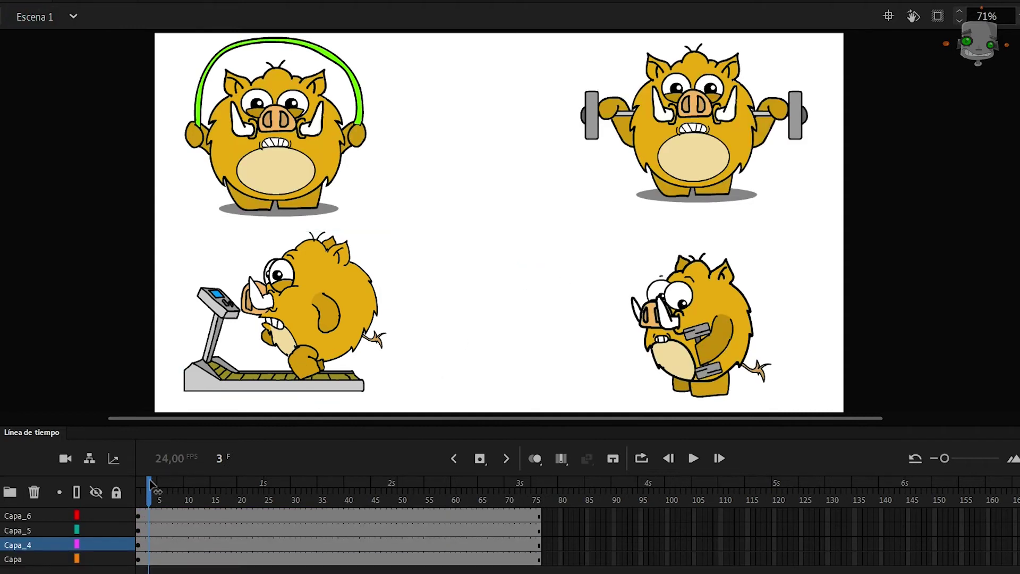
key("Return")
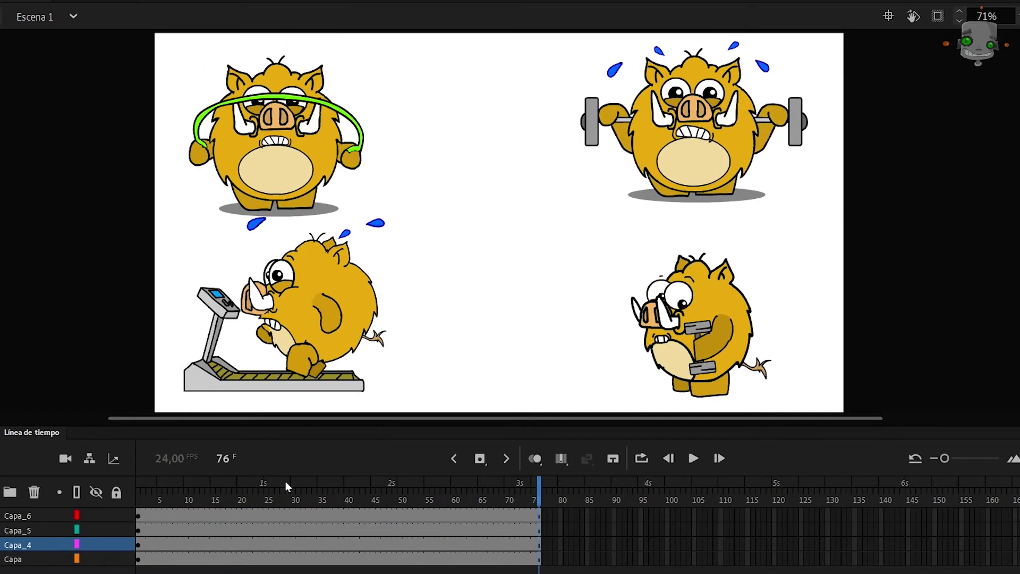
left_click(139, 490)
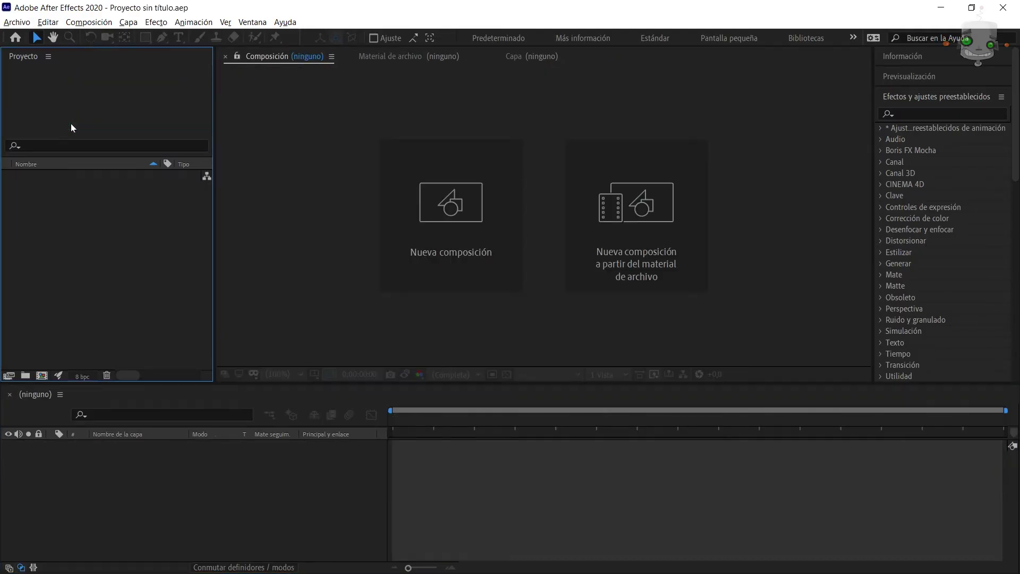
Step: Import Cerditos en el GYM.fla into the project as a folder plus a 1280×720 composition
double_click(71, 124)
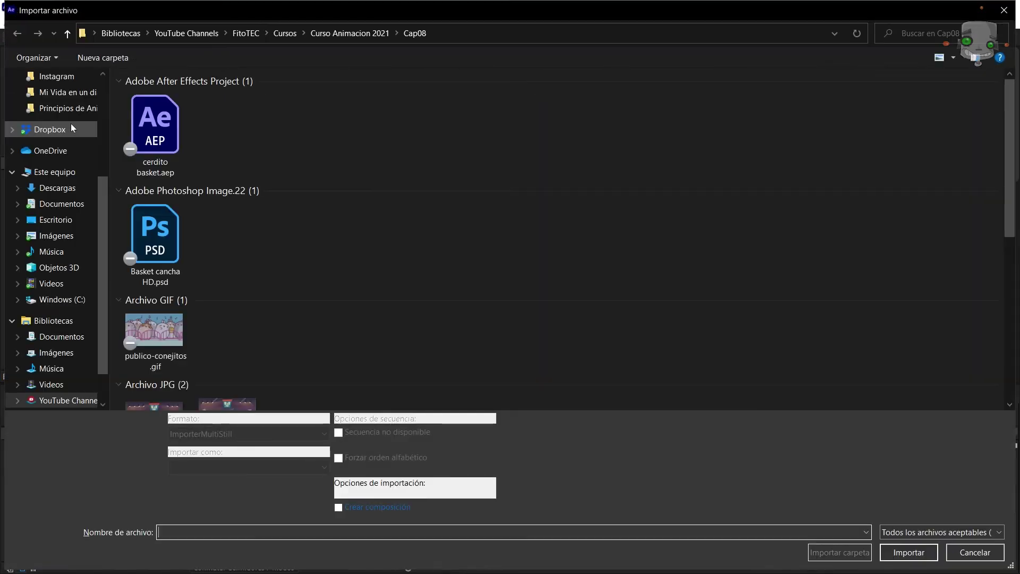
scroll(531, 159, "down", 5)
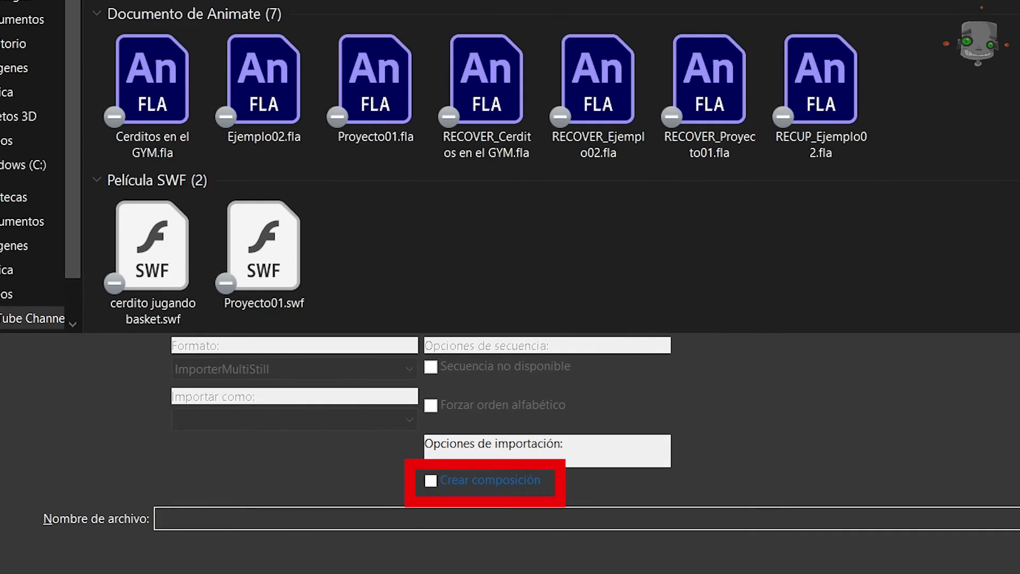
double_click(166, 102)
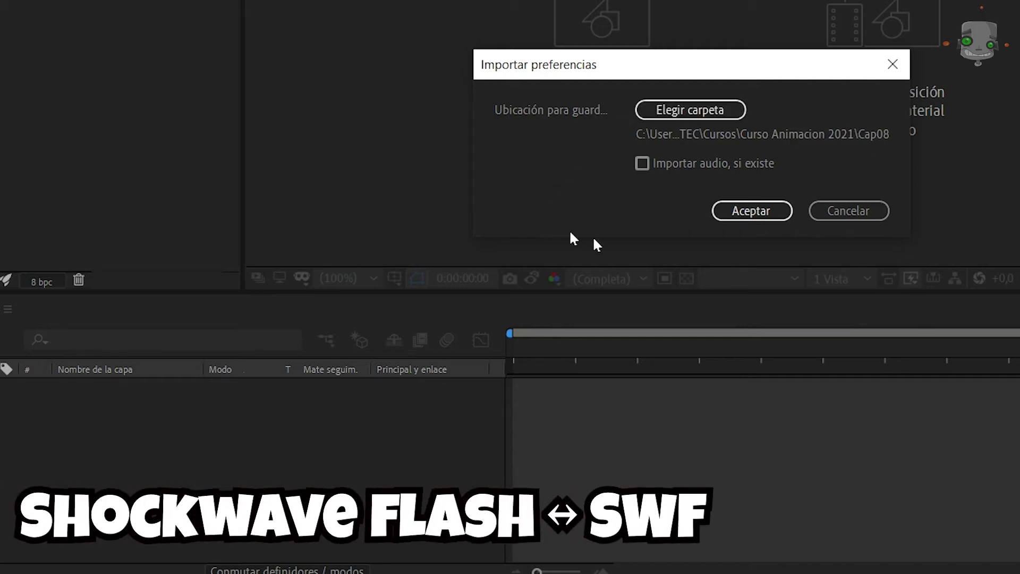
left_click(759, 224)
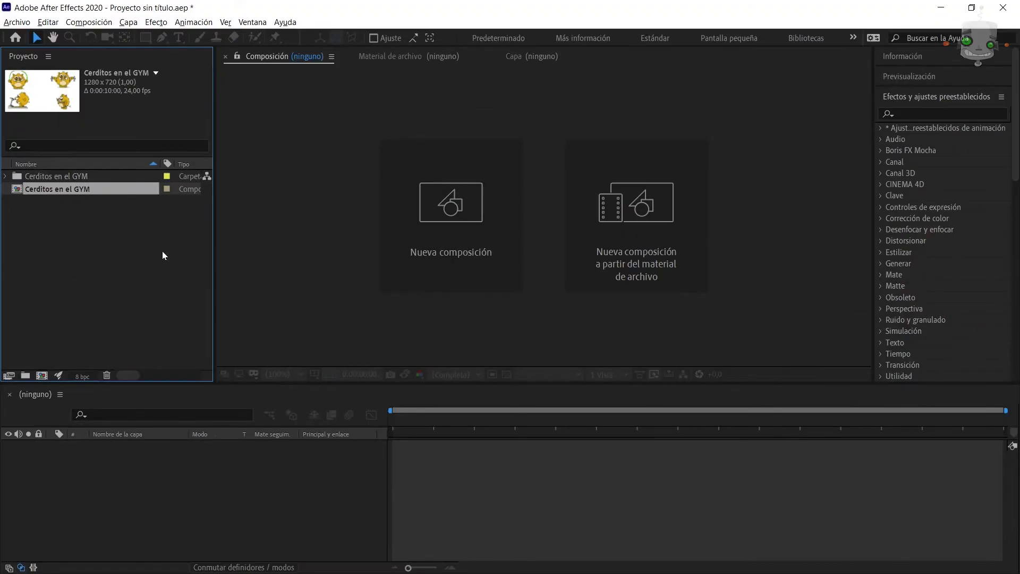
Step: Open the Cerditos en el GYM comp, scrub its start, and check each pig layer's visibility
double_click(17, 192)
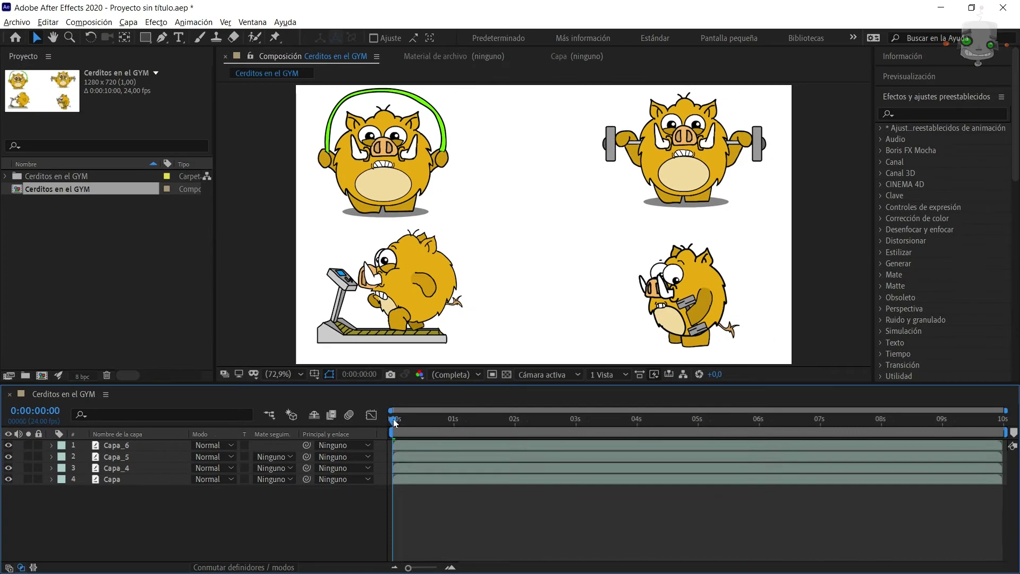
mouse_move(426, 423)
left_mouse_down()
mouse_move(610, 460)
mouse_move(384, 435)
left_mouse_up()
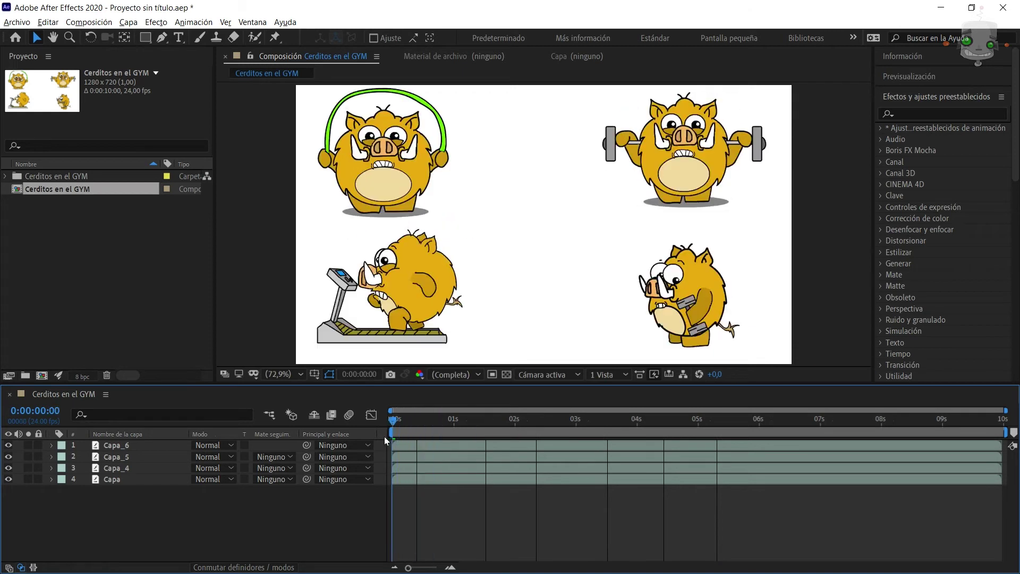
left_click(9, 445)
left_click(9, 445)
left_click(9, 456)
left_click(9, 457)
left_click(9, 467)
left_click(8, 467)
left_click(9, 479)
left_click(9, 479)
Step: Move the jump-rope pig higher in the frame, then bring up the import window
mouse_move(402, 292)
left_mouse_down()
mouse_move(440, 394)
mouse_move(390, 200)
mouse_move(406, 195)
left_mouse_up()
left_click(164, 497)
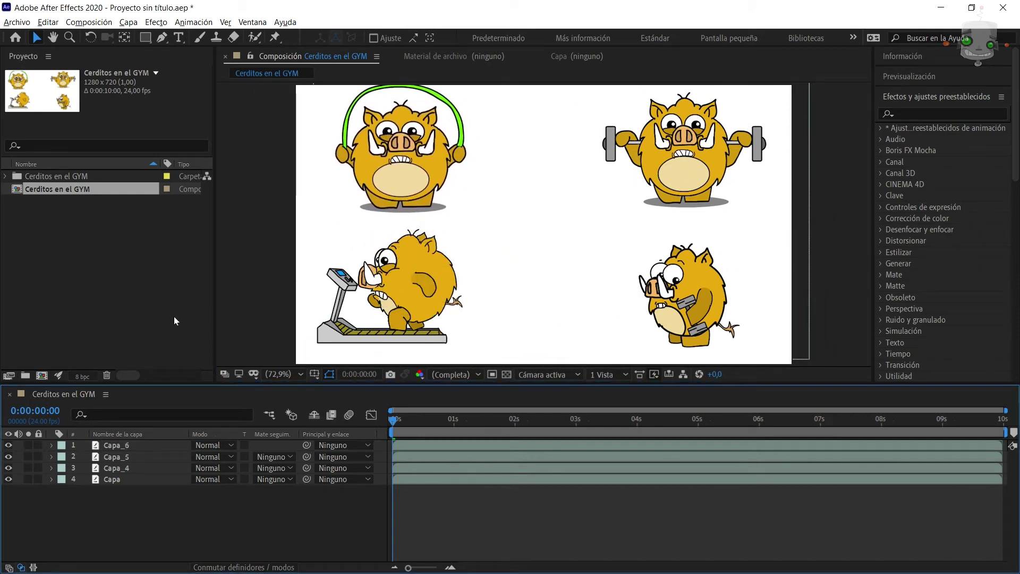
double_click(173, 316)
Step: Import GYM.psd as a composition and place it below the four pig layers
left_click(221, 249)
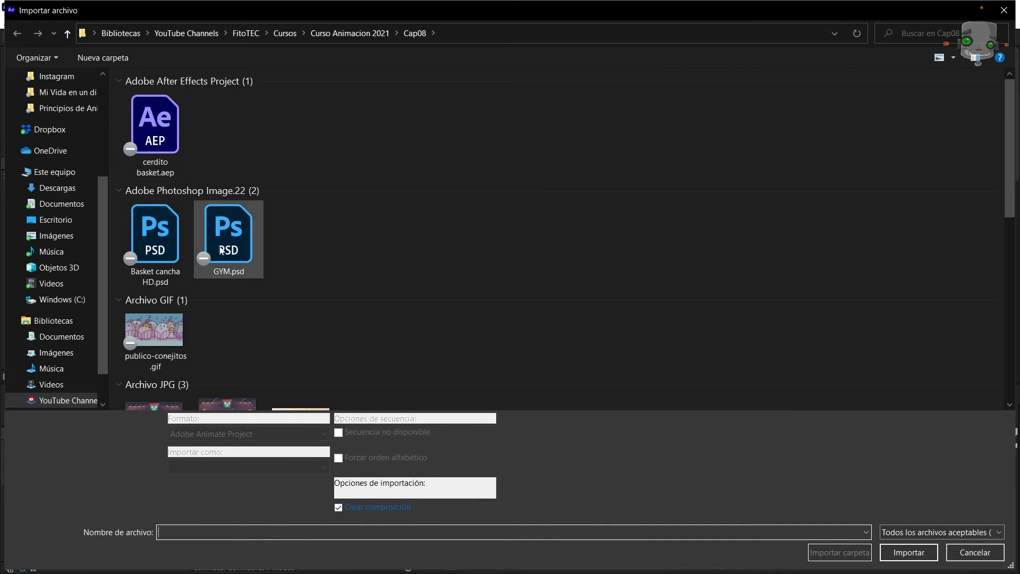
left_click(338, 507)
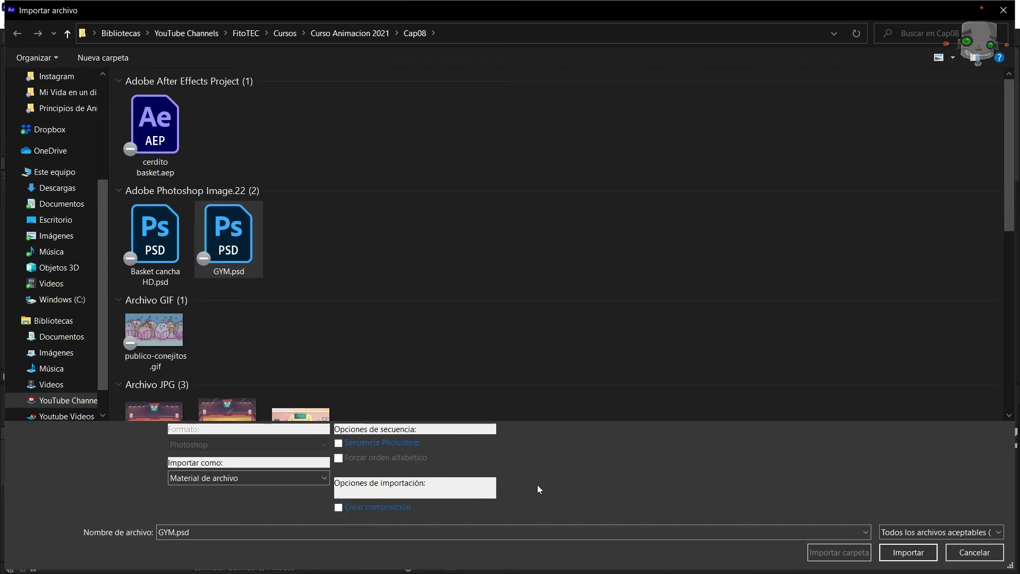
left_click(907, 551)
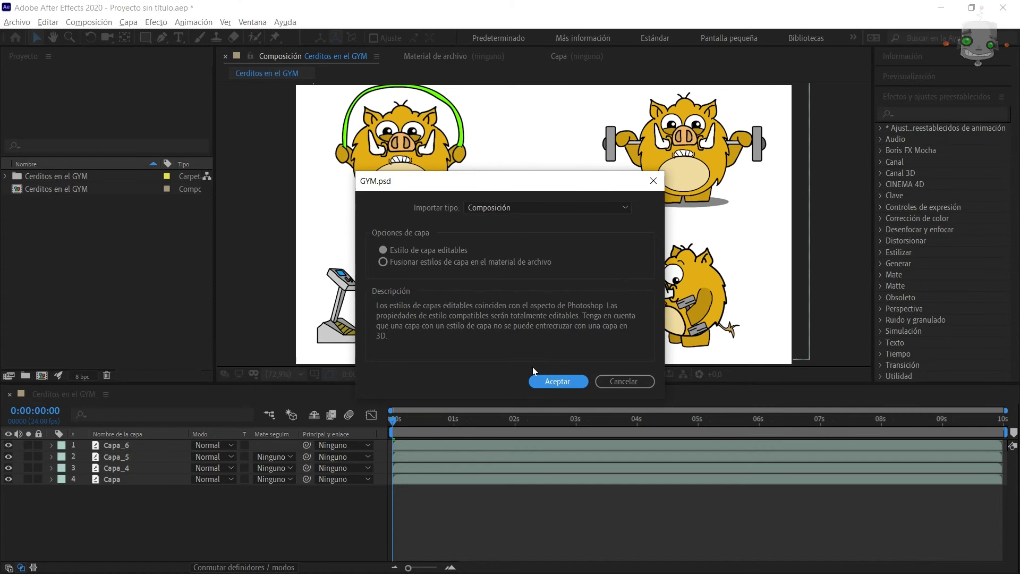
left_click(551, 382)
mouse_move(38, 202)
left_mouse_down()
mouse_move(59, 305)
mouse_move(66, 490)
left_mouse_up()
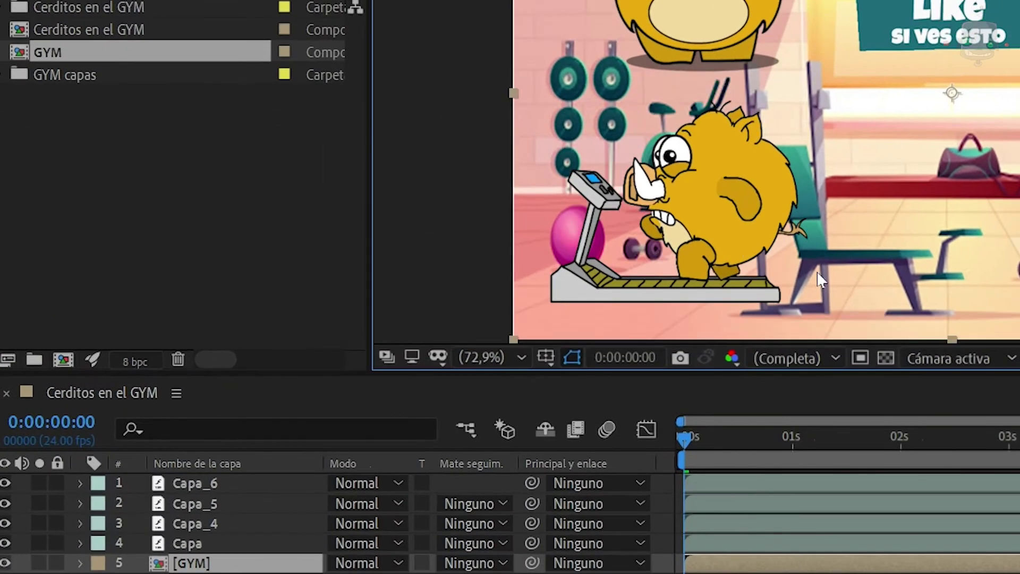
Step: Lock the GYM layer and rename two pig layers 'Cerdito saltando soga' and 'Cerdito Sentadillas'
left_click(76, 554)
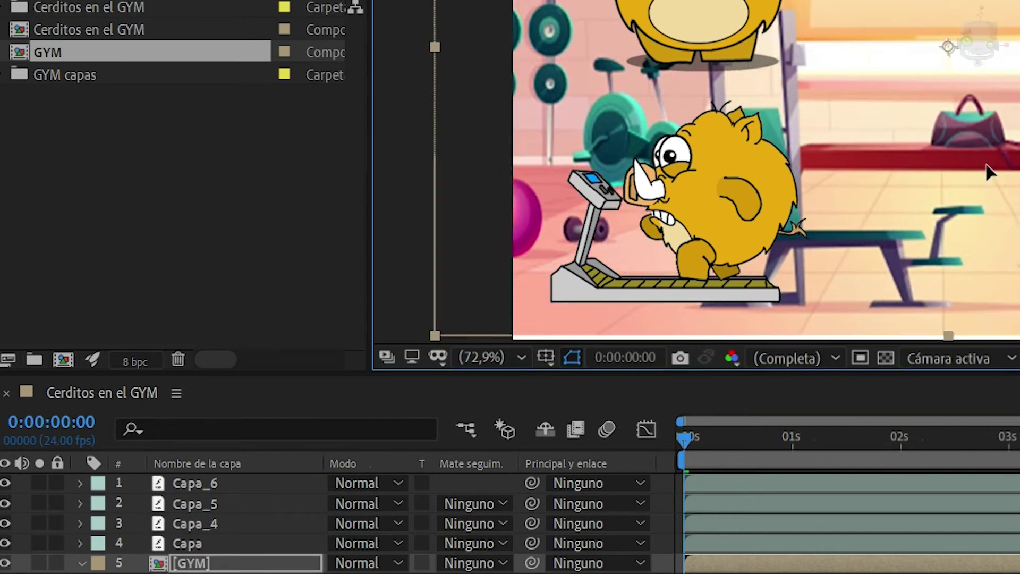
left_click(57, 562)
left_click(134, 483)
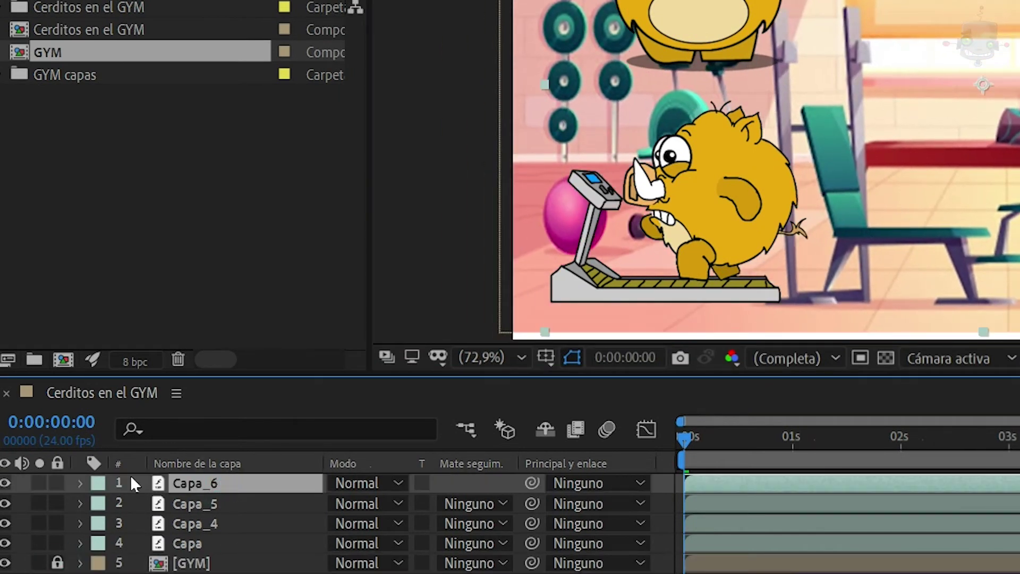
key("Return")
type("Cerdito saltando soga")
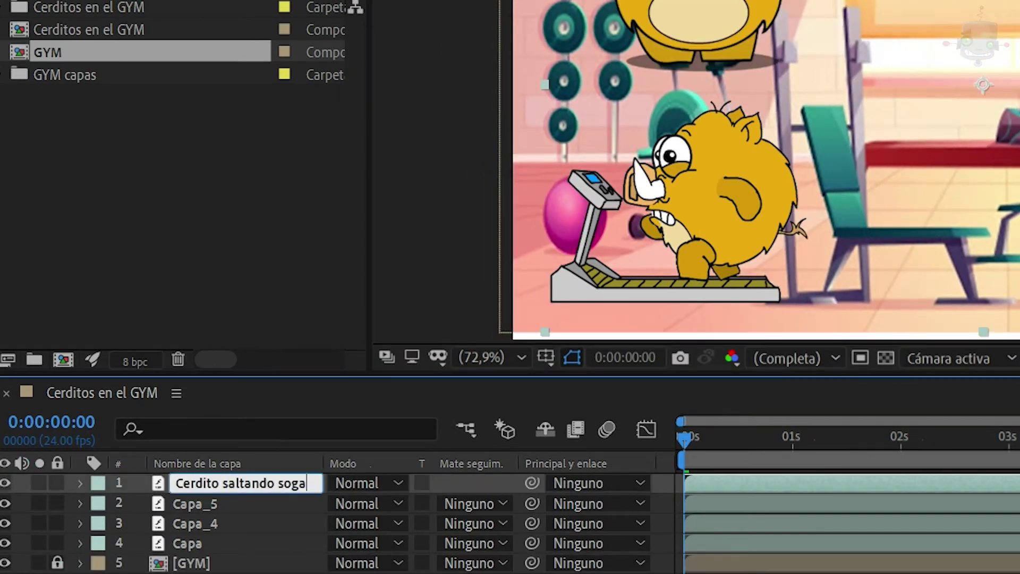
key("Return")
left_click(239, 505)
key("Return")
type("Cerdito Sentadillas")
key("Return")
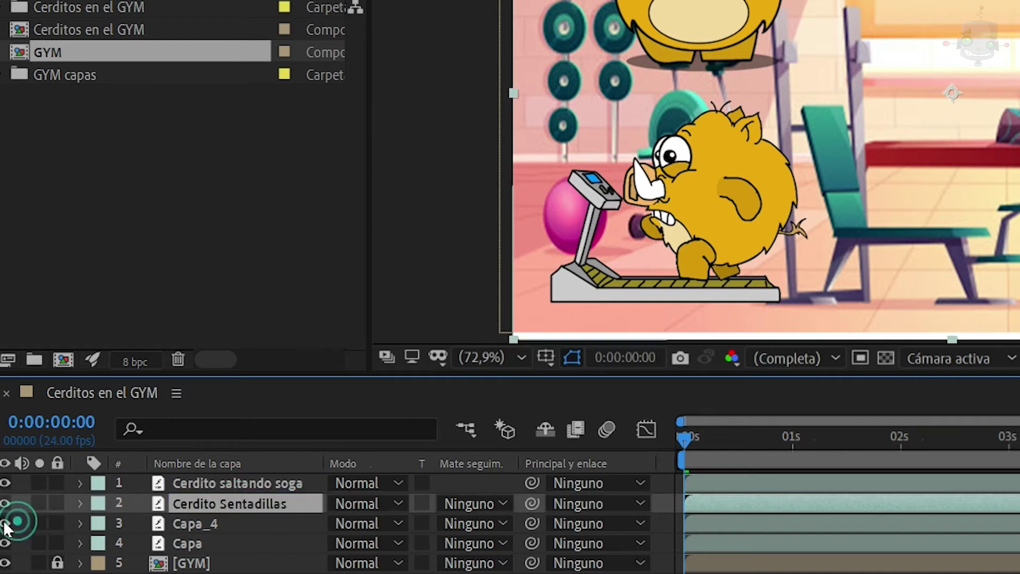
Step: Rename the remaining pig layers 'Cerdito corriendo' and 'Cerdito pesas'
left_click(12, 523)
type("Cerdito corriendo")
key("Return")
left_click(193, 543)
key("Return")
type("Cerdito pesas")
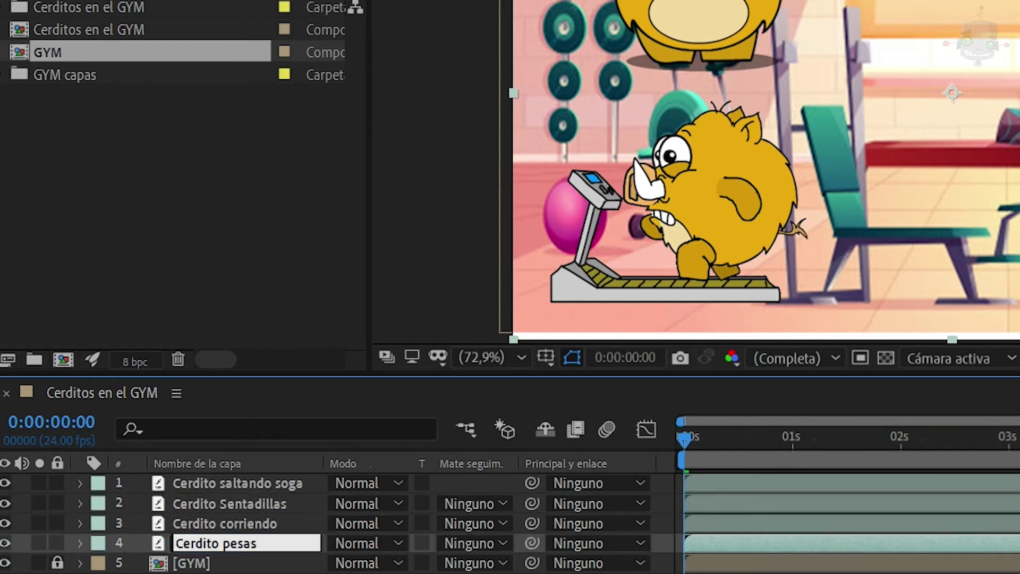
key("Return")
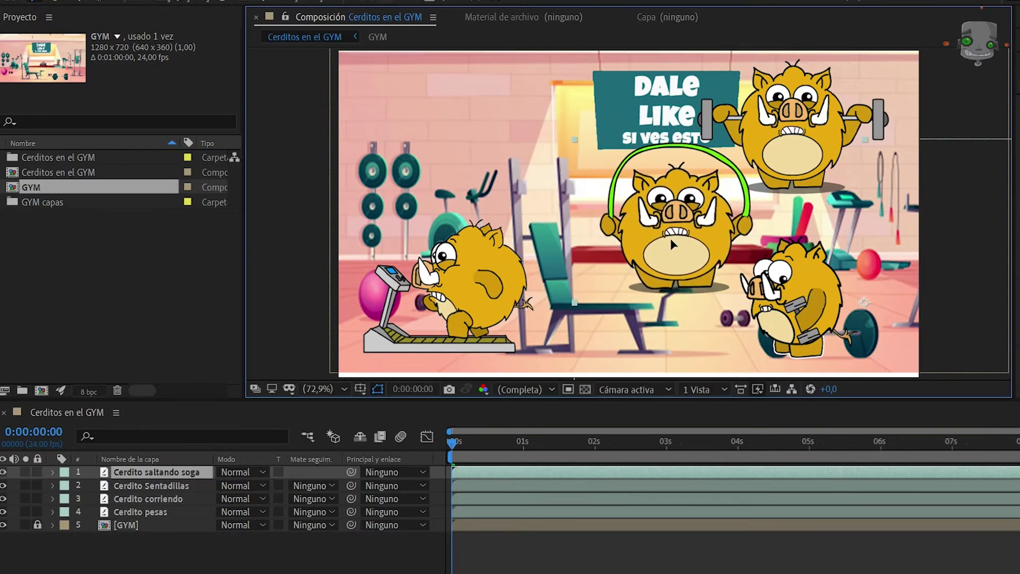
Step: Move the Cerdito Sentadillas pig down-left and set its scale to 97%
left_click(464, 190)
mouse_move(464, 191)
left_mouse_down()
mouse_move(401, 268)
mouse_move(436, 263)
left_mouse_up()
left_click(158, 486)
key("s")
left_click_drag(653, 239, 668, 245)
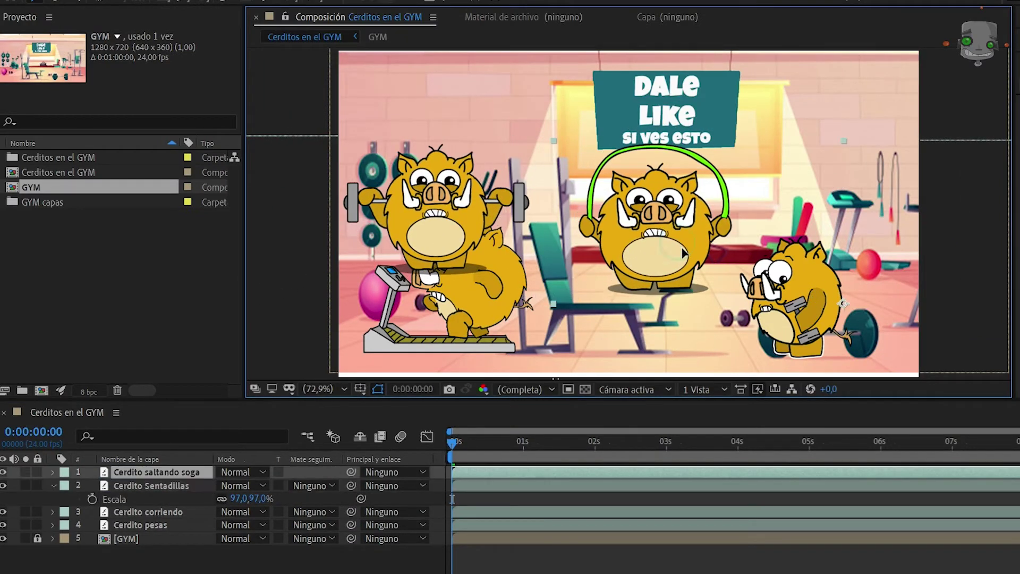
Step: Scale Cerdito corriendo to 153%, lock the GYM layer, and move Cerdito corriendo to the top
left_click(472, 298)
key("s")
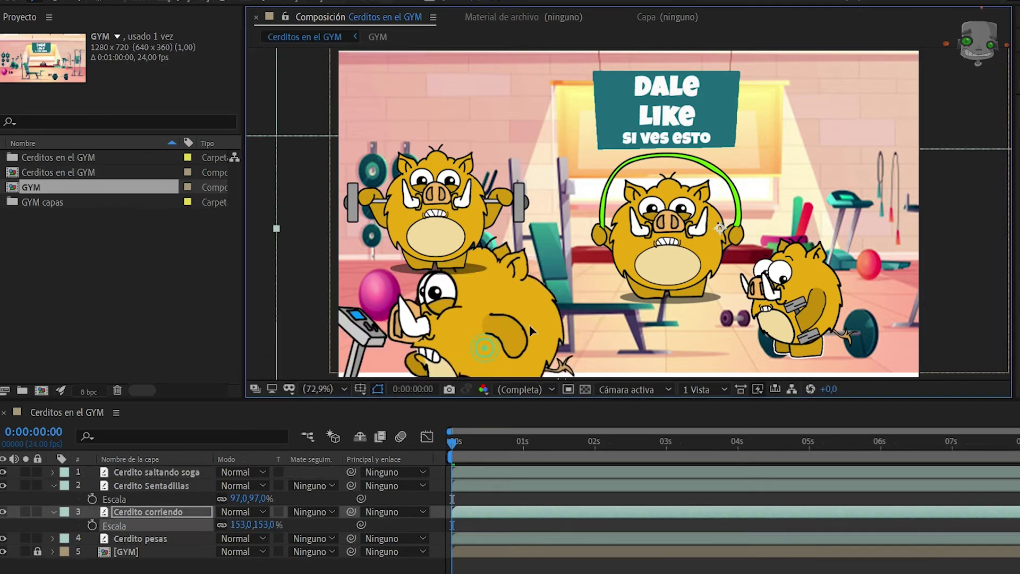
left_click_drag(252, 524, 318, 524)
left_click_drag(898, 118, 892, 130)
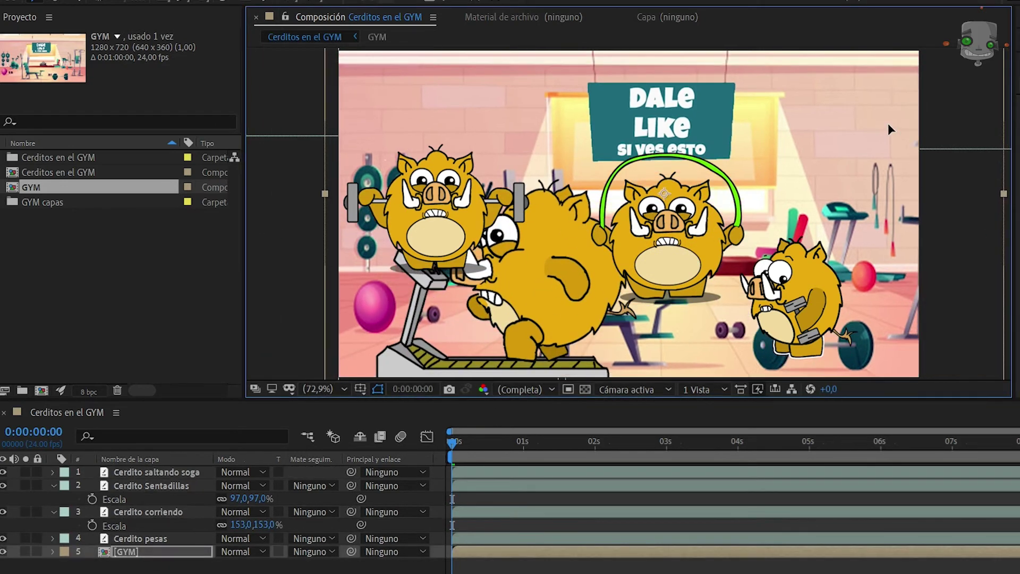
left_click(38, 551)
left_click(85, 513)
left_click(92, 476, "shift")
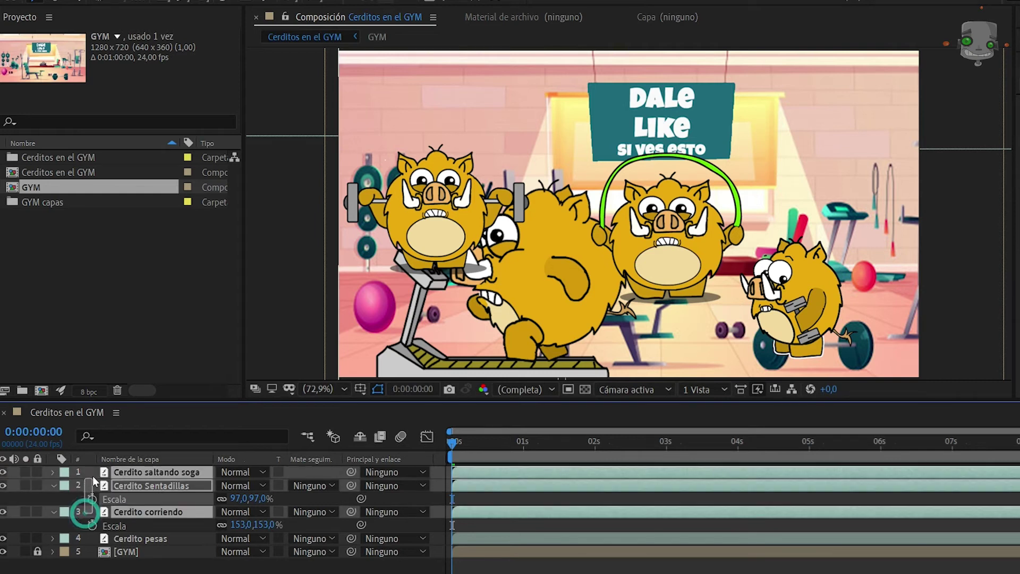
left_click(81, 513)
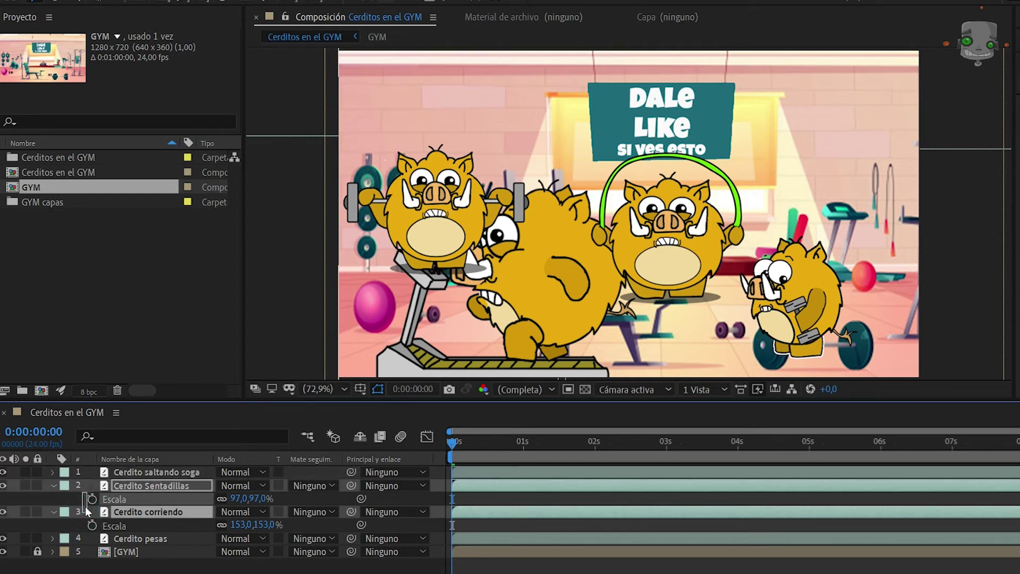
left_click_drag(118, 511, 131, 472)
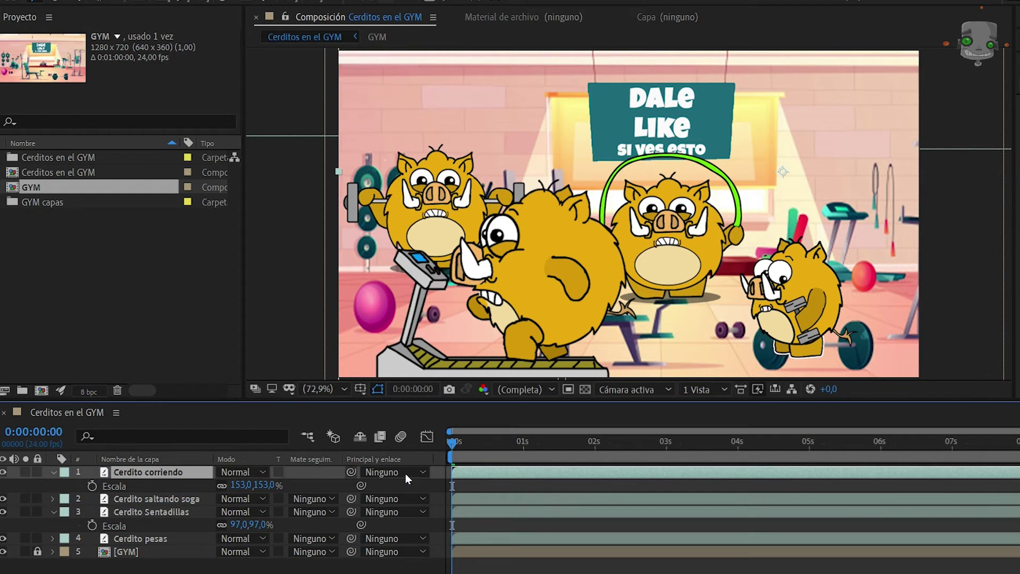
Step: Scale Cerdito pesas to 148% and check the animation at later frames
left_click(160, 539)
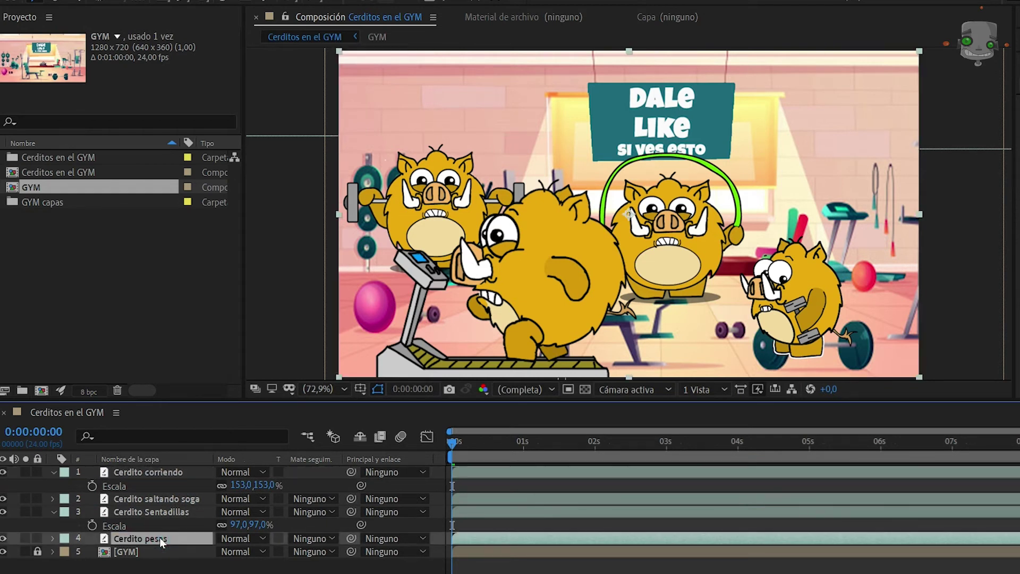
key("s")
left_click_drag(250, 550, 308, 550)
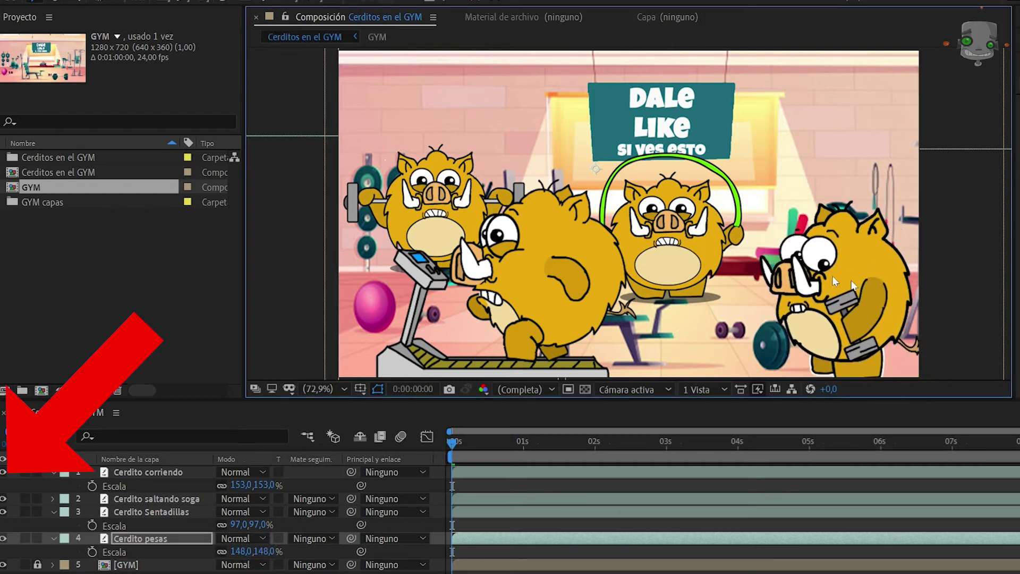
left_click(175, 499)
mouse_move(450, 443)
left_mouse_down()
mouse_move(881, 460)
mouse_move(444, 448)
left_mouse_up()
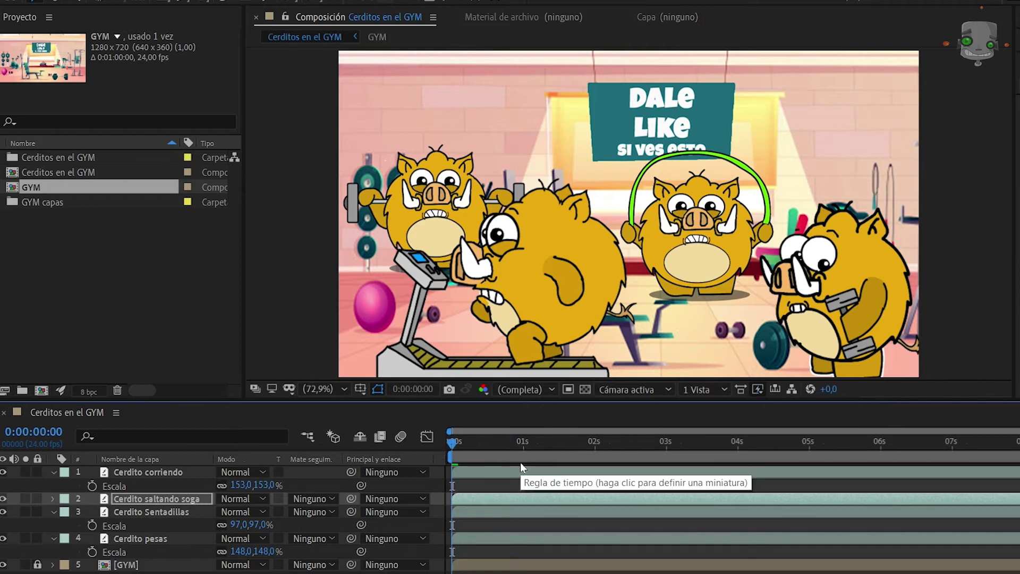
Step: Preview the pig animation, stop it, rewind to 0:00 and preview it again
key("space")
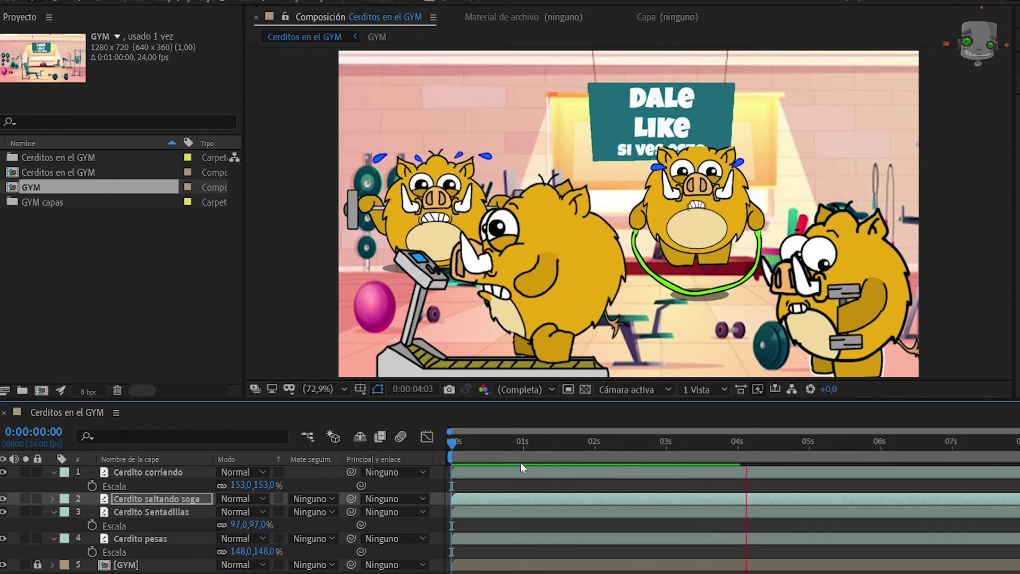
left_click(745, 444)
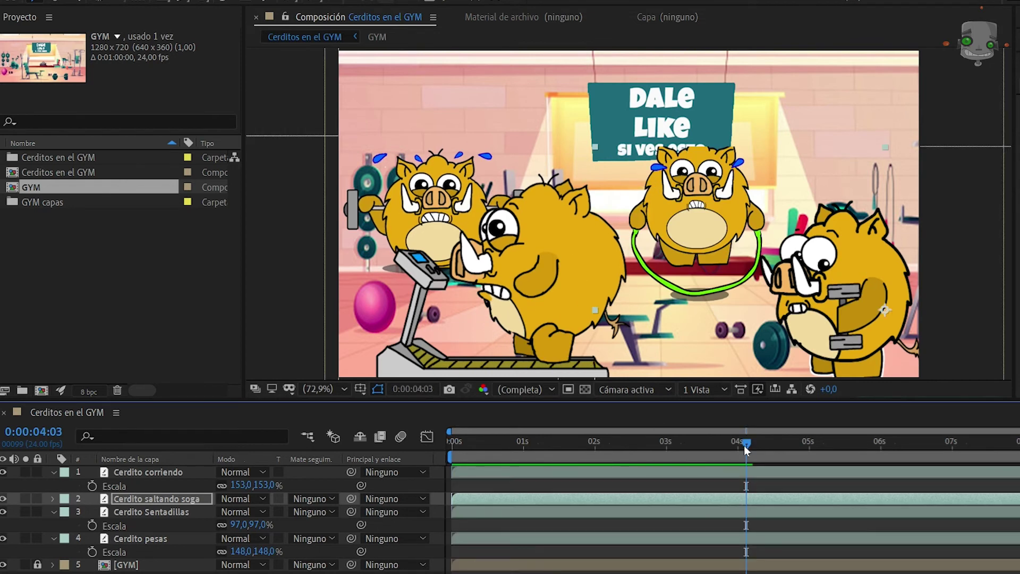
left_click_drag(756, 445, 441, 450)
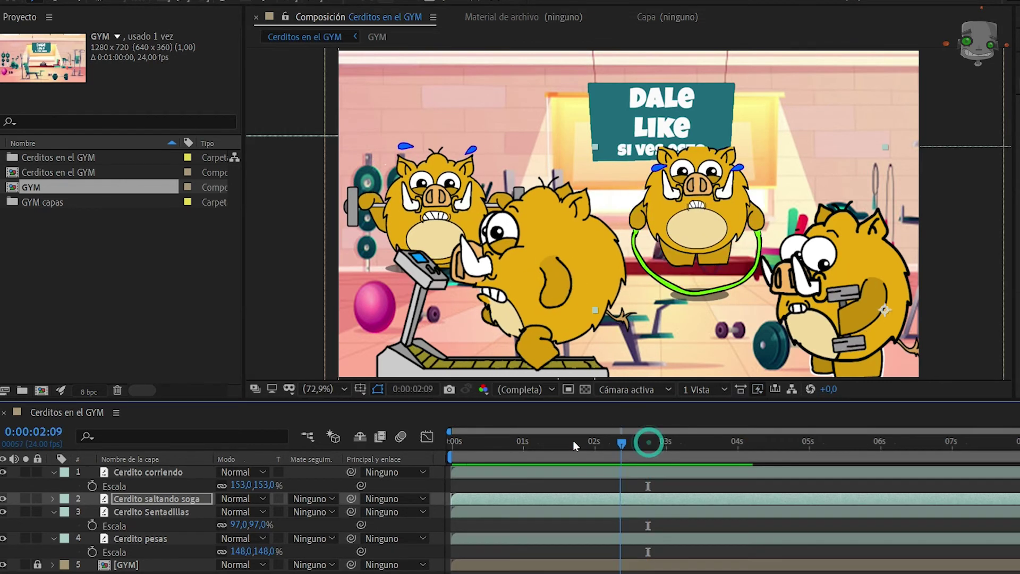
key("space")
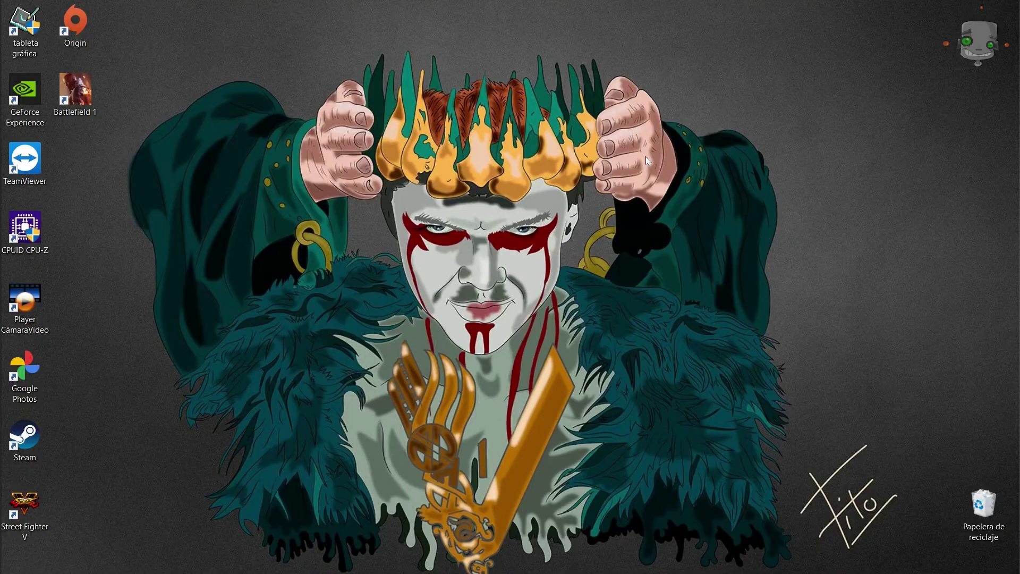
Step: Launch Adobe Media Encoder 2020 from the Start menu
key("super")
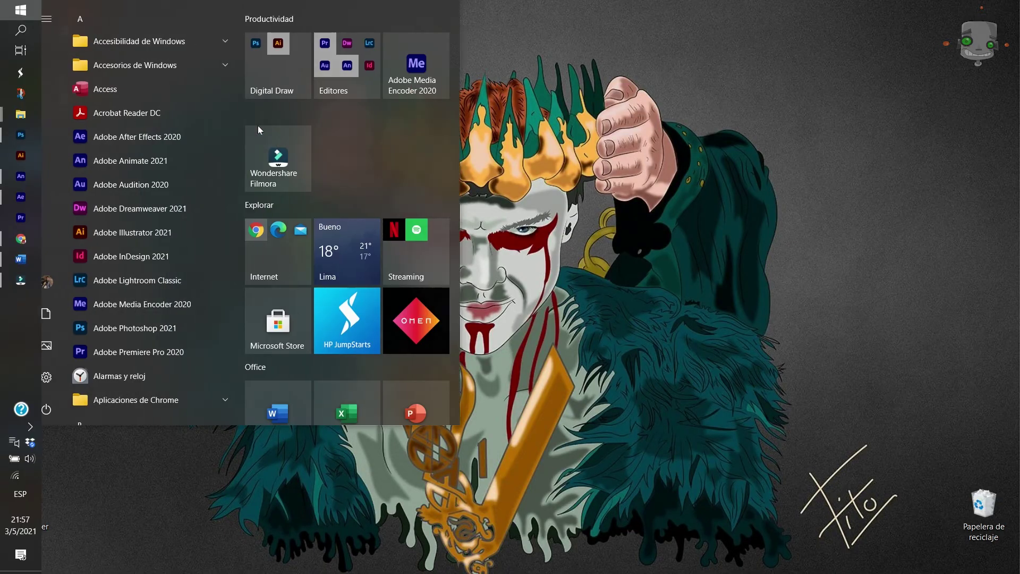
left_click(427, 74)
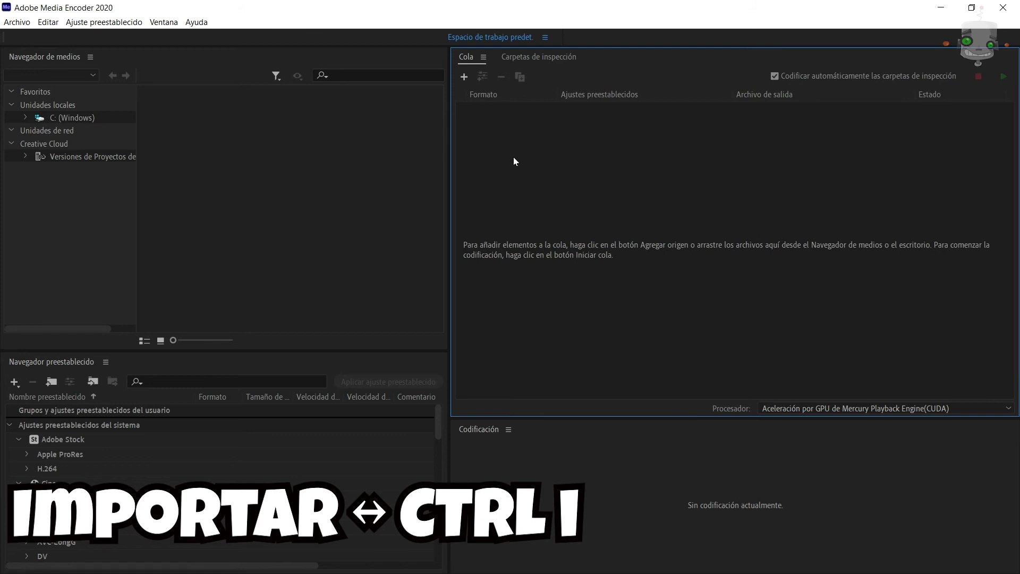
Step: Queue the Cerditos en el GYM comp from GYM cerditos.aep as Cerditos en el GYM.mp4 in Cap08
key("ctrl+i")
double_click(600, 122)
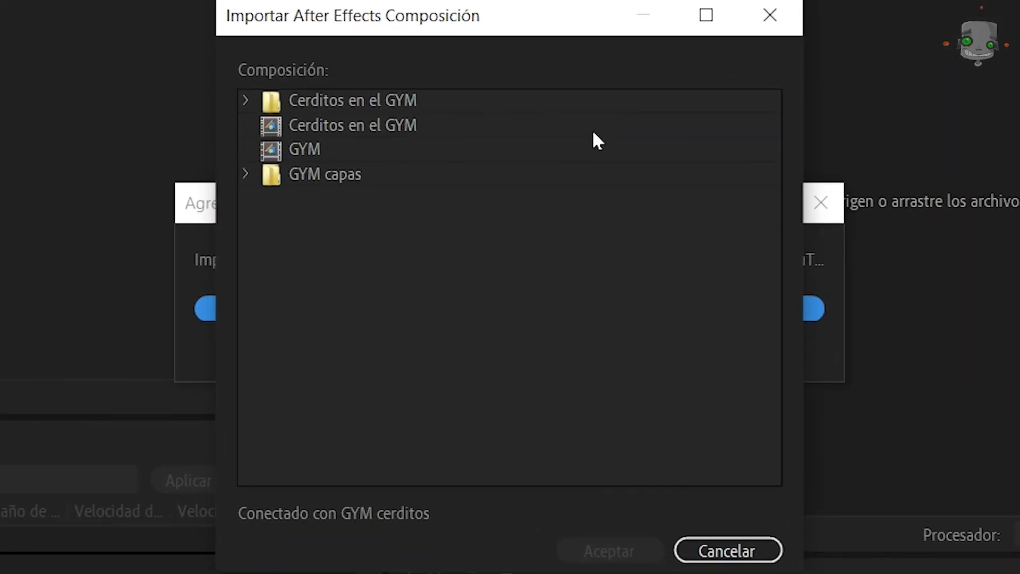
left_click(390, 127)
left_click(592, 551)
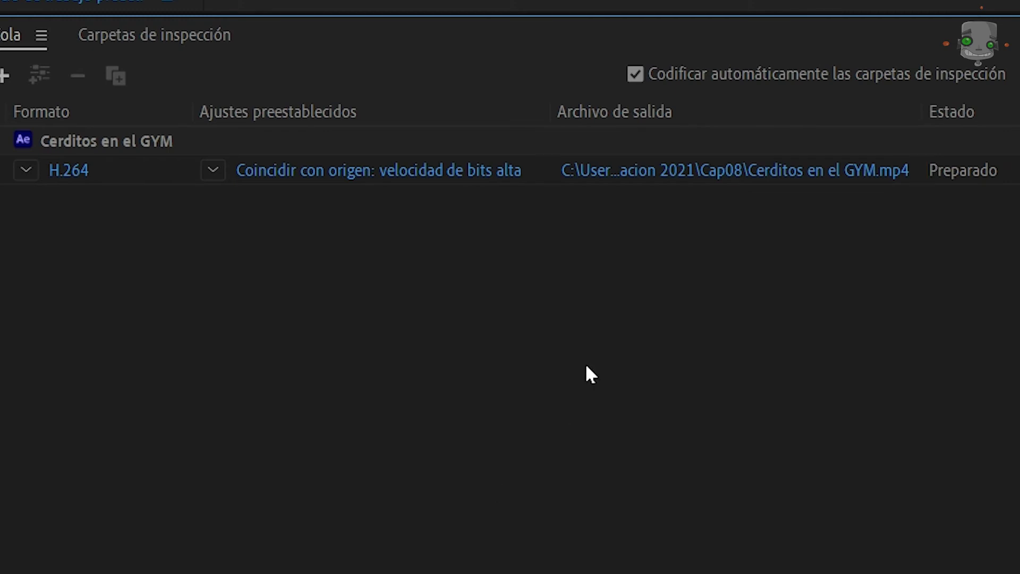
left_click(667, 171)
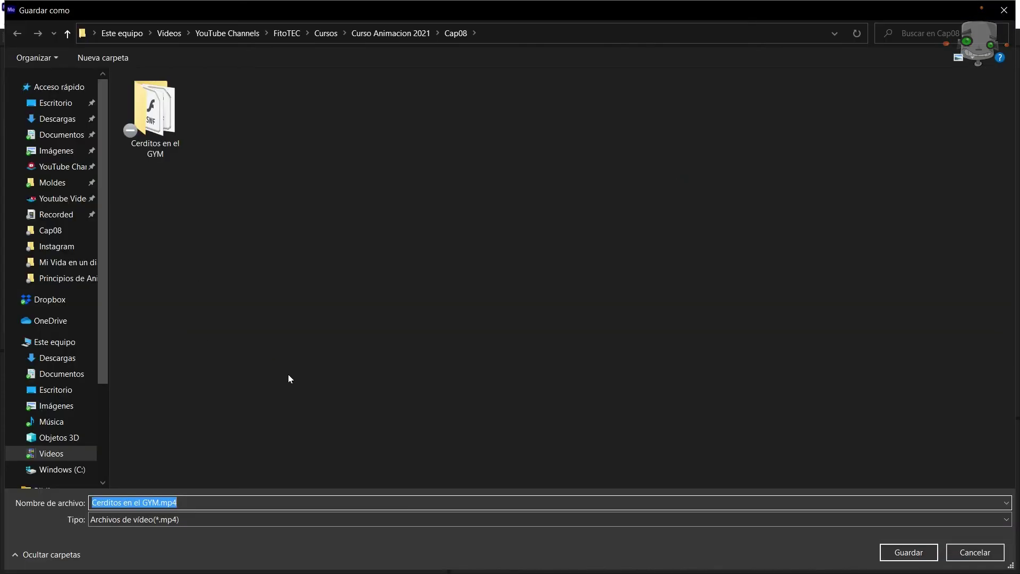
left_click(906, 552)
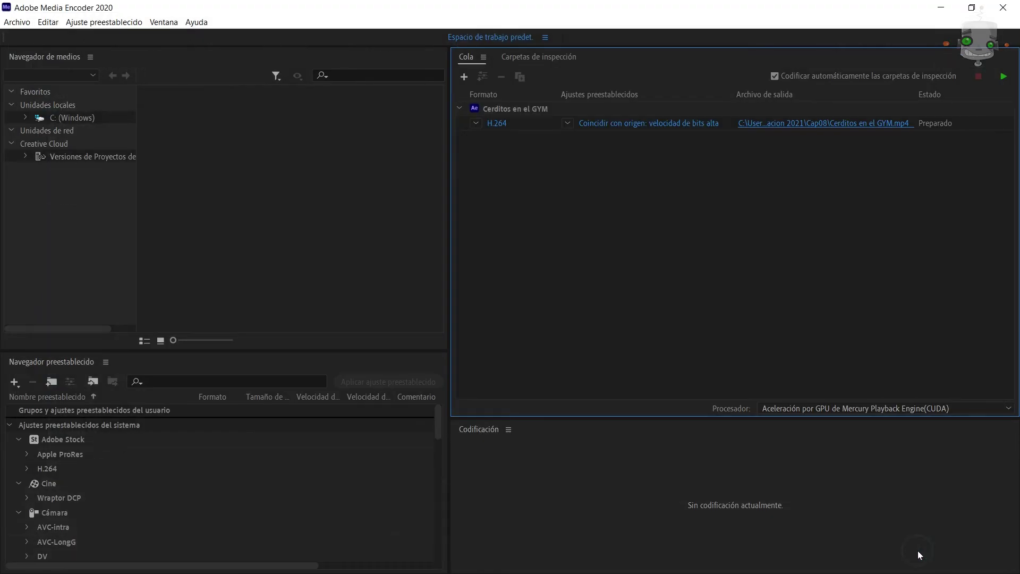
left_click(646, 127)
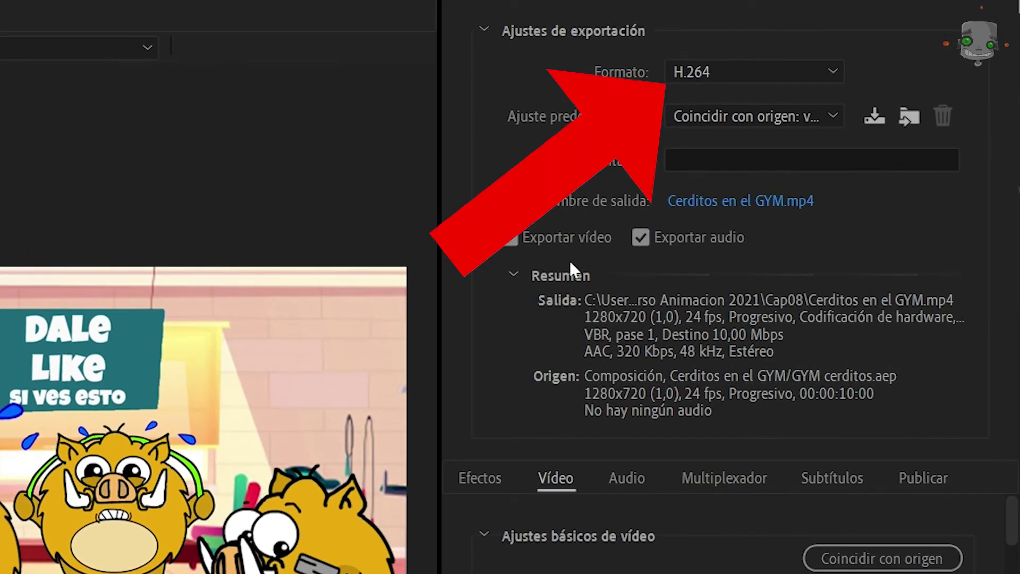
left_click(832, 70)
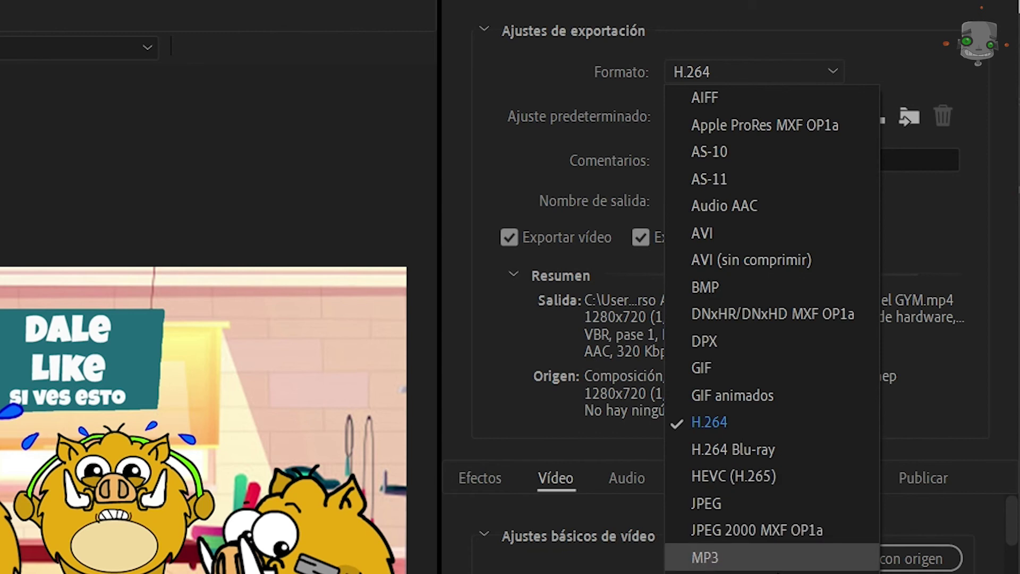
left_click(722, 420)
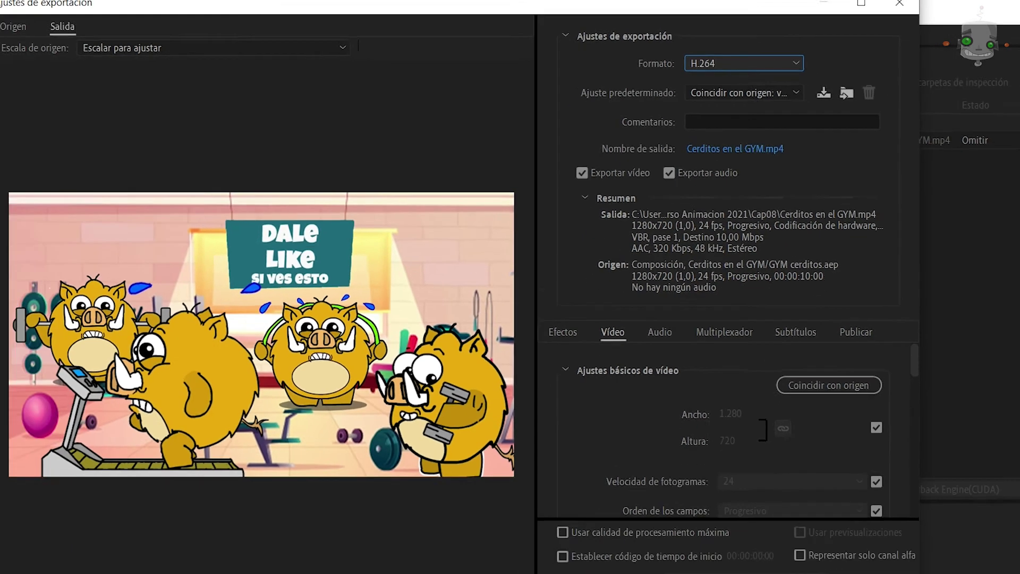
left_click(784, 555)
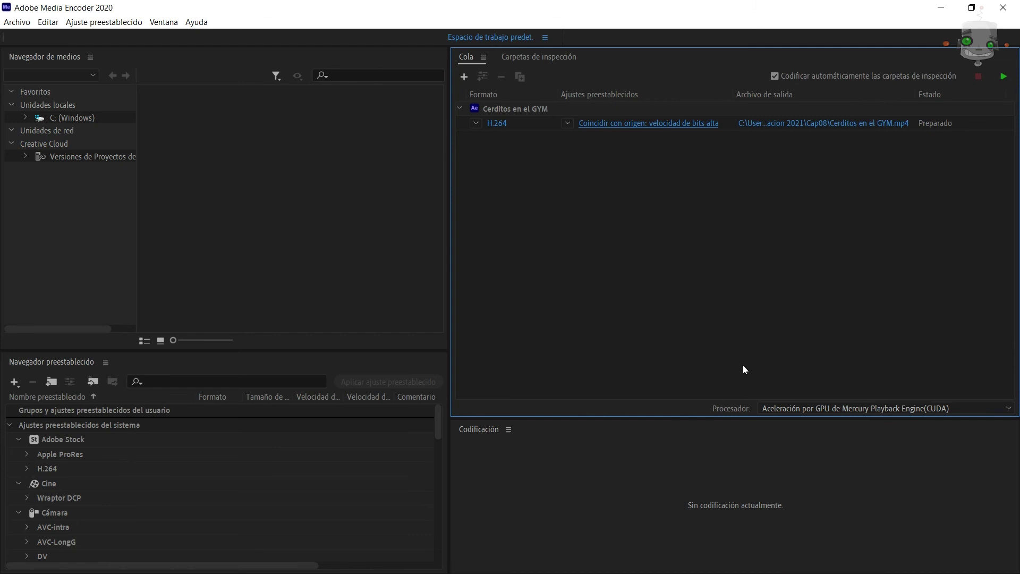
Step: Encode the queue to Cerditos en el GYM.mp4, then open the author's Instagram profile via search
left_click(1003, 76)
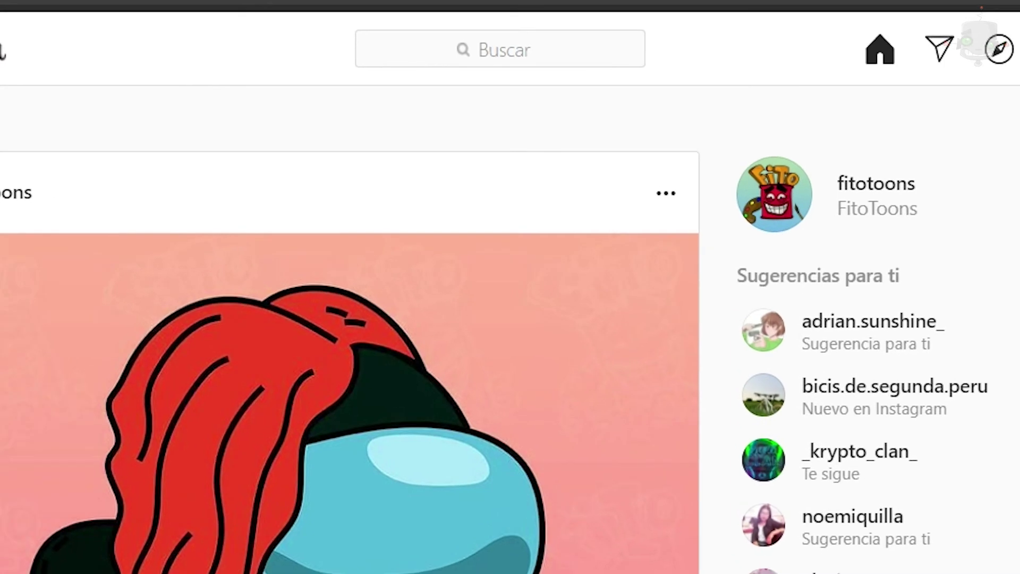
left_click(456, 50)
type("fitotec")
left_click(436, 114)
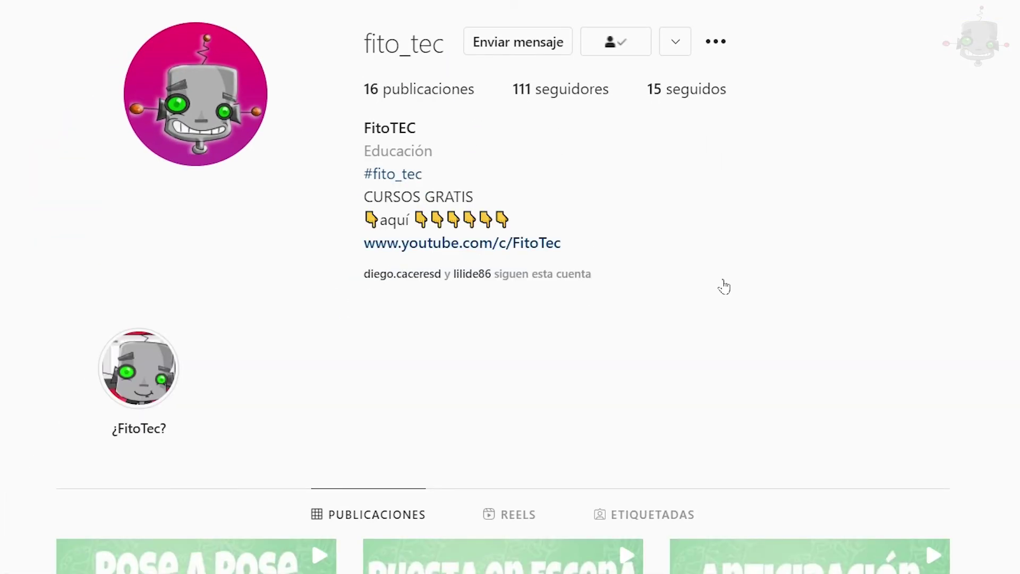
scroll(951, 357, "down", 3)
scroll(953, 365, "down", 3)
scroll(955, 365, "down", 5)
scroll(953, 364, "down", 5)
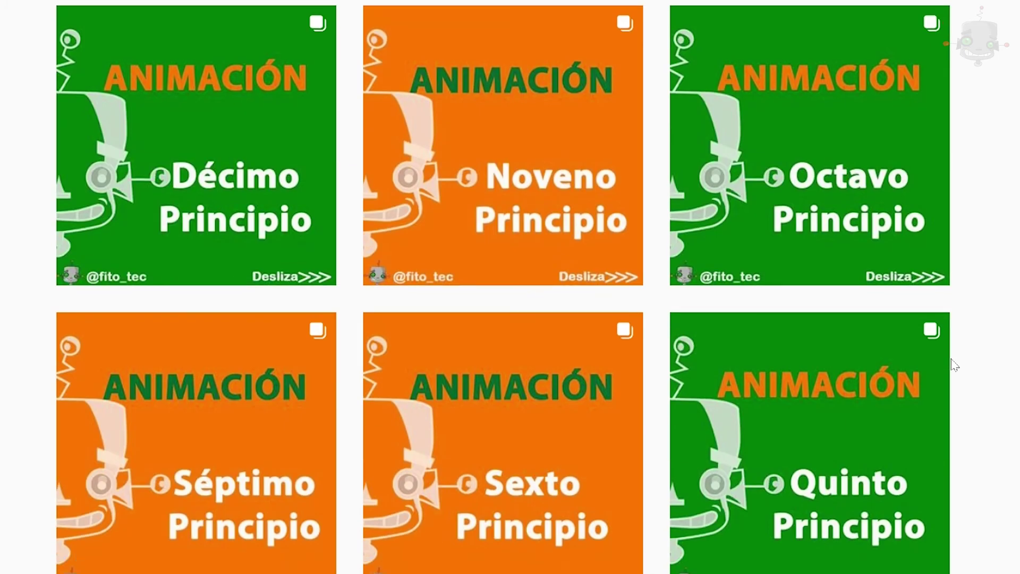
scroll(954, 365, "down", 3)
left_click(540, 301)
left_click(971, 324)
left_click(616, 323)
left_click(616, 323)
left_click(616, 323)
left_click(616, 323)
left_click(616, 323)
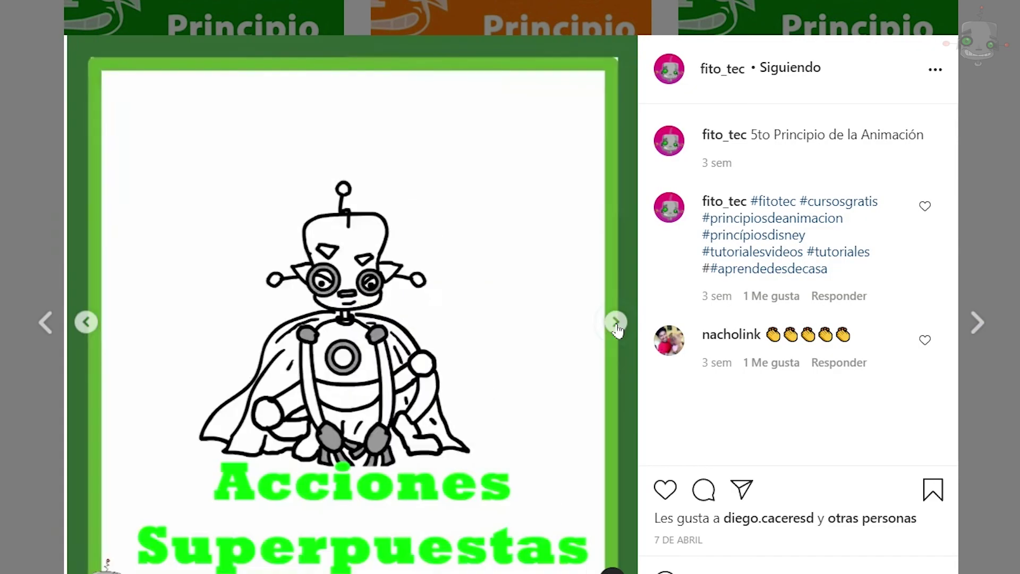
left_click(616, 323)
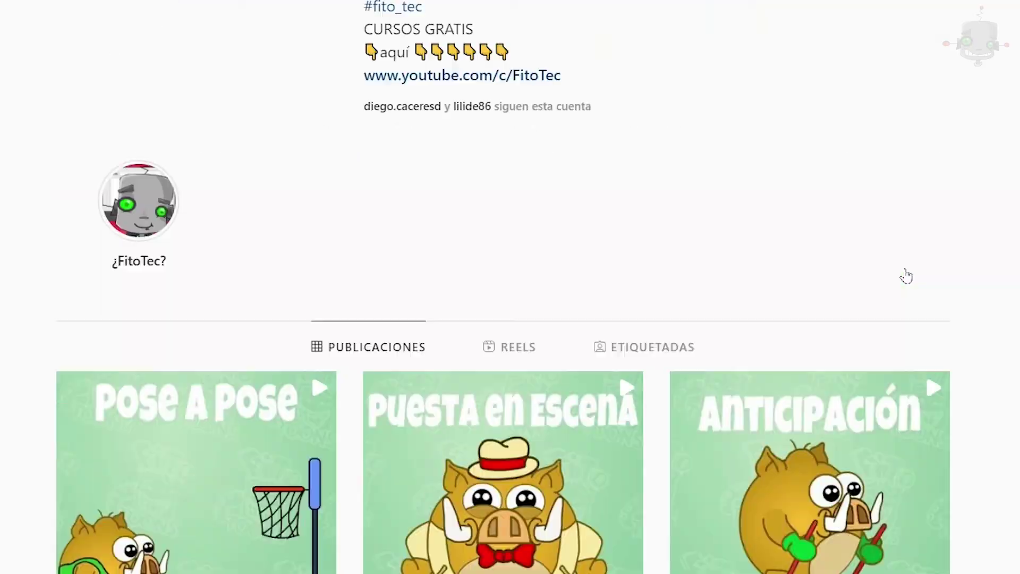